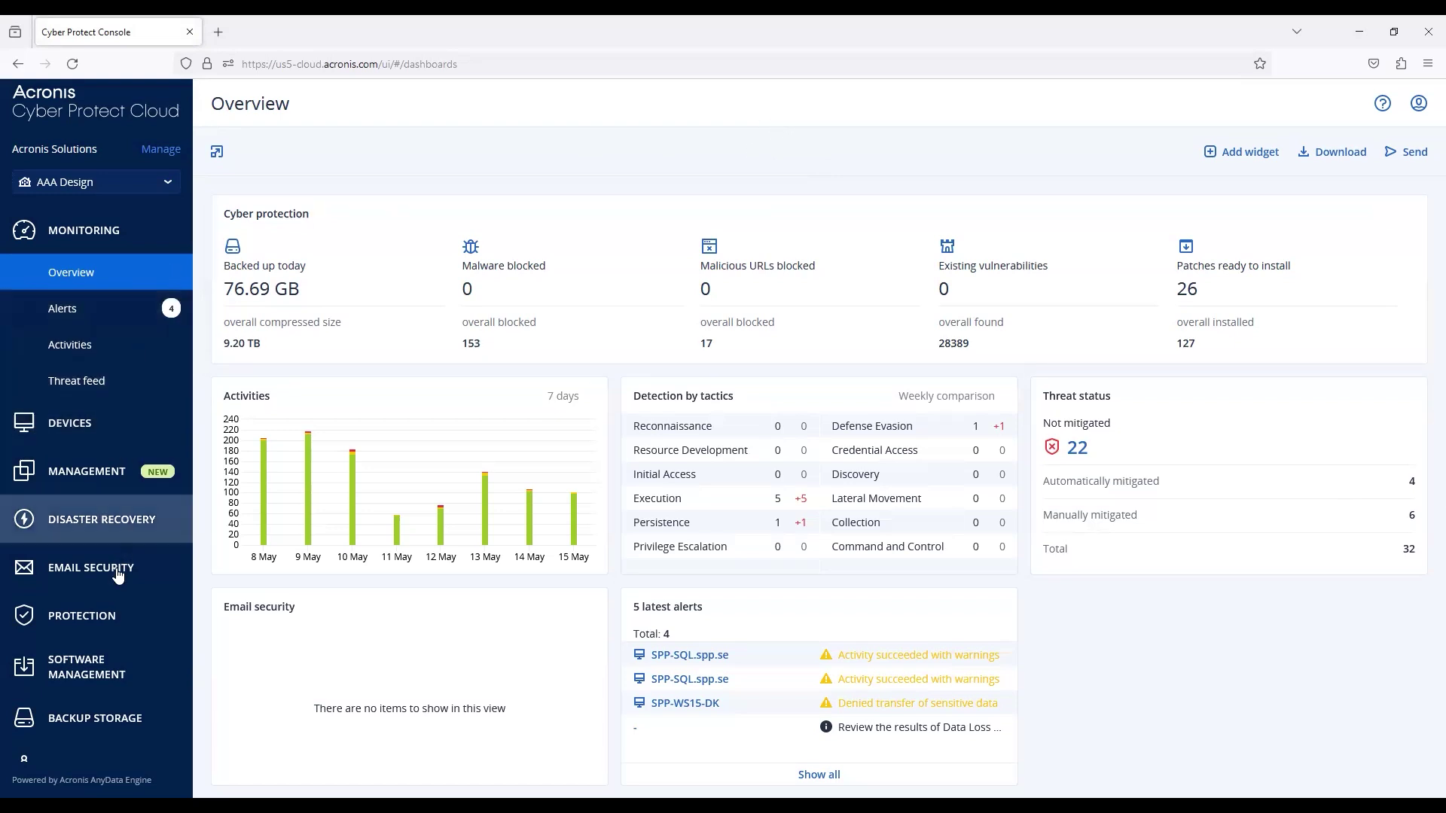
# Open the data classifiers of the data loss prevention section under Protection
pyautogui.click(90, 624)
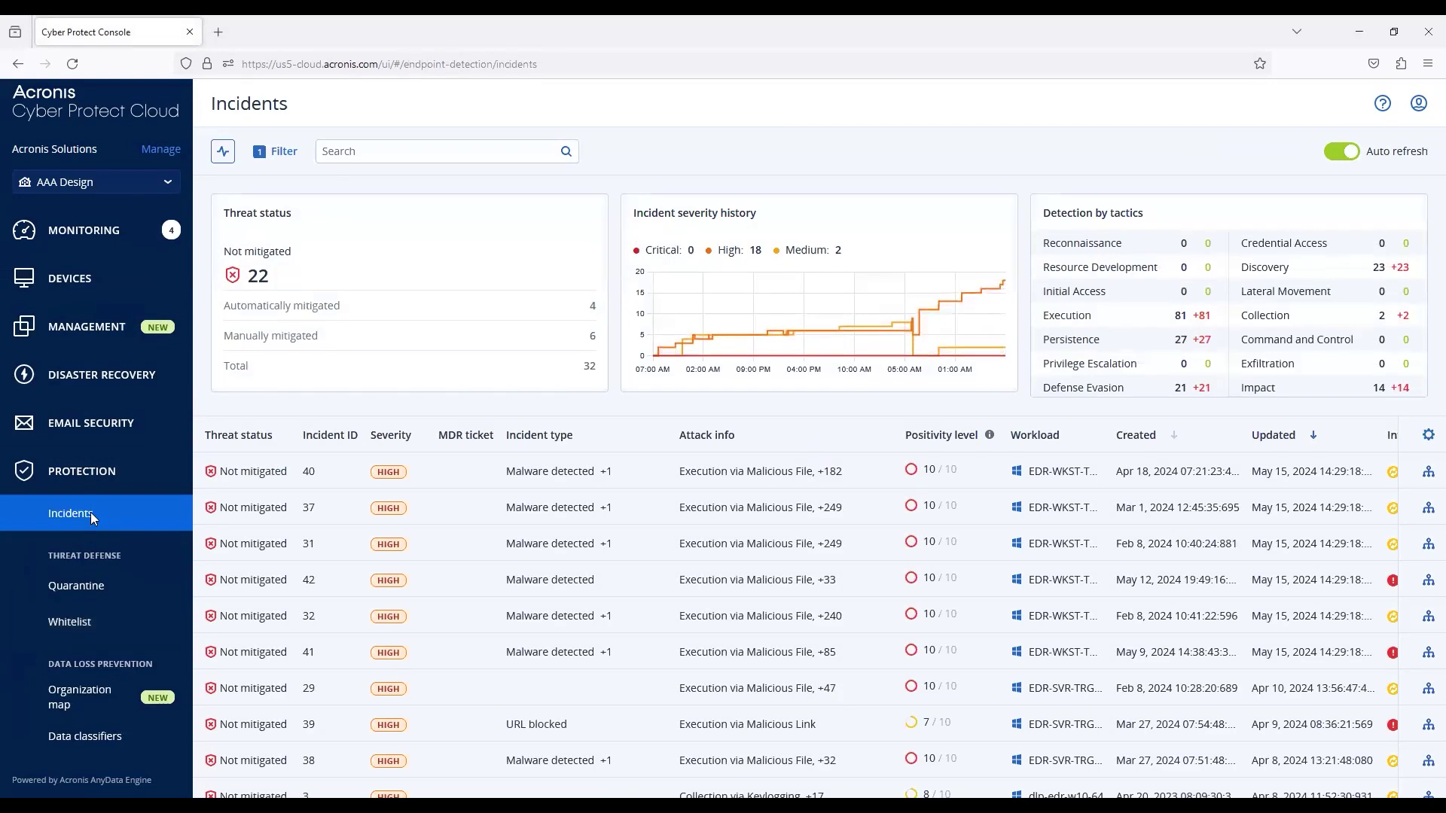
pyautogui.scroll(-3, 92, 519)
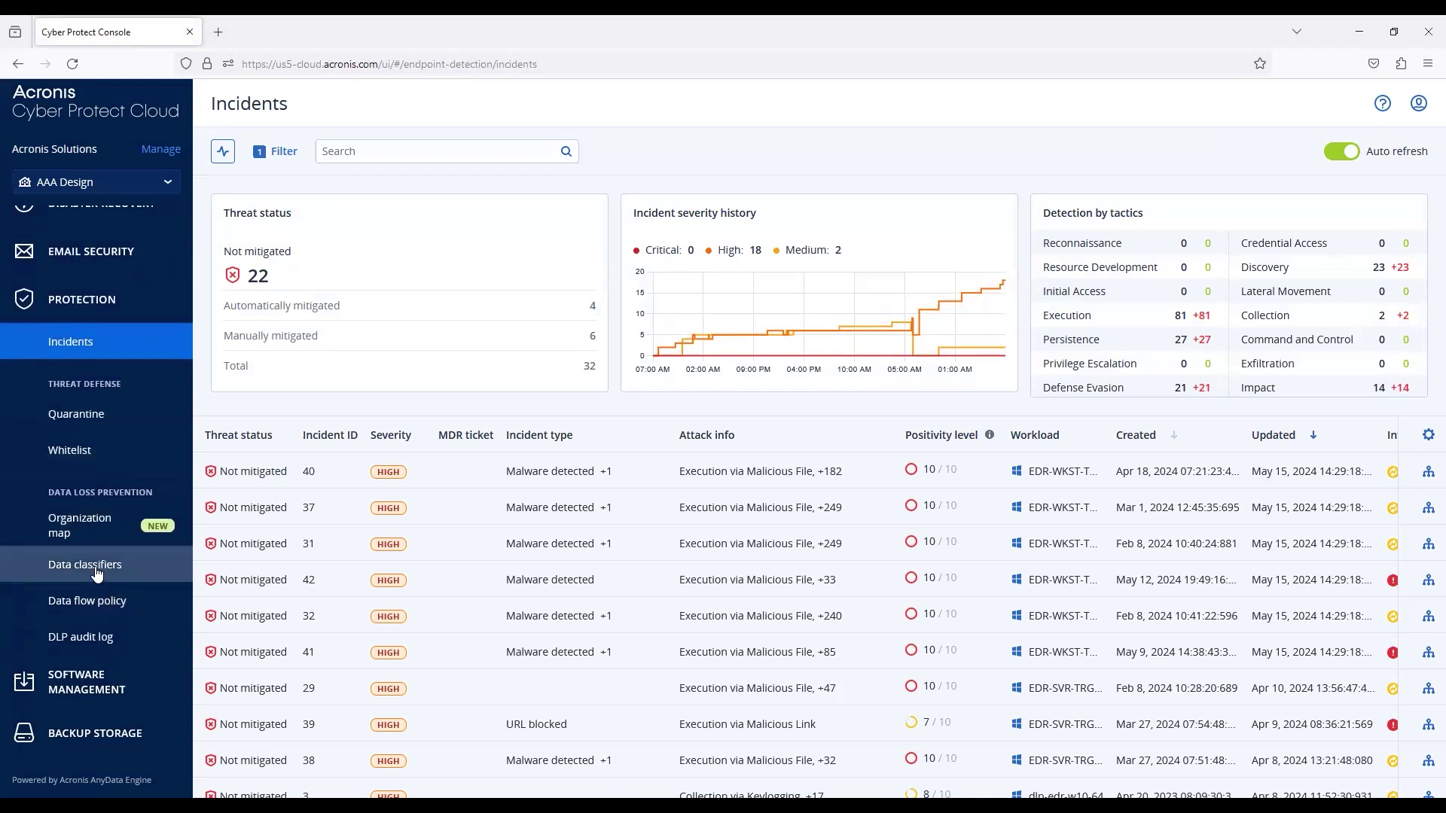
pyautogui.click(96, 574)
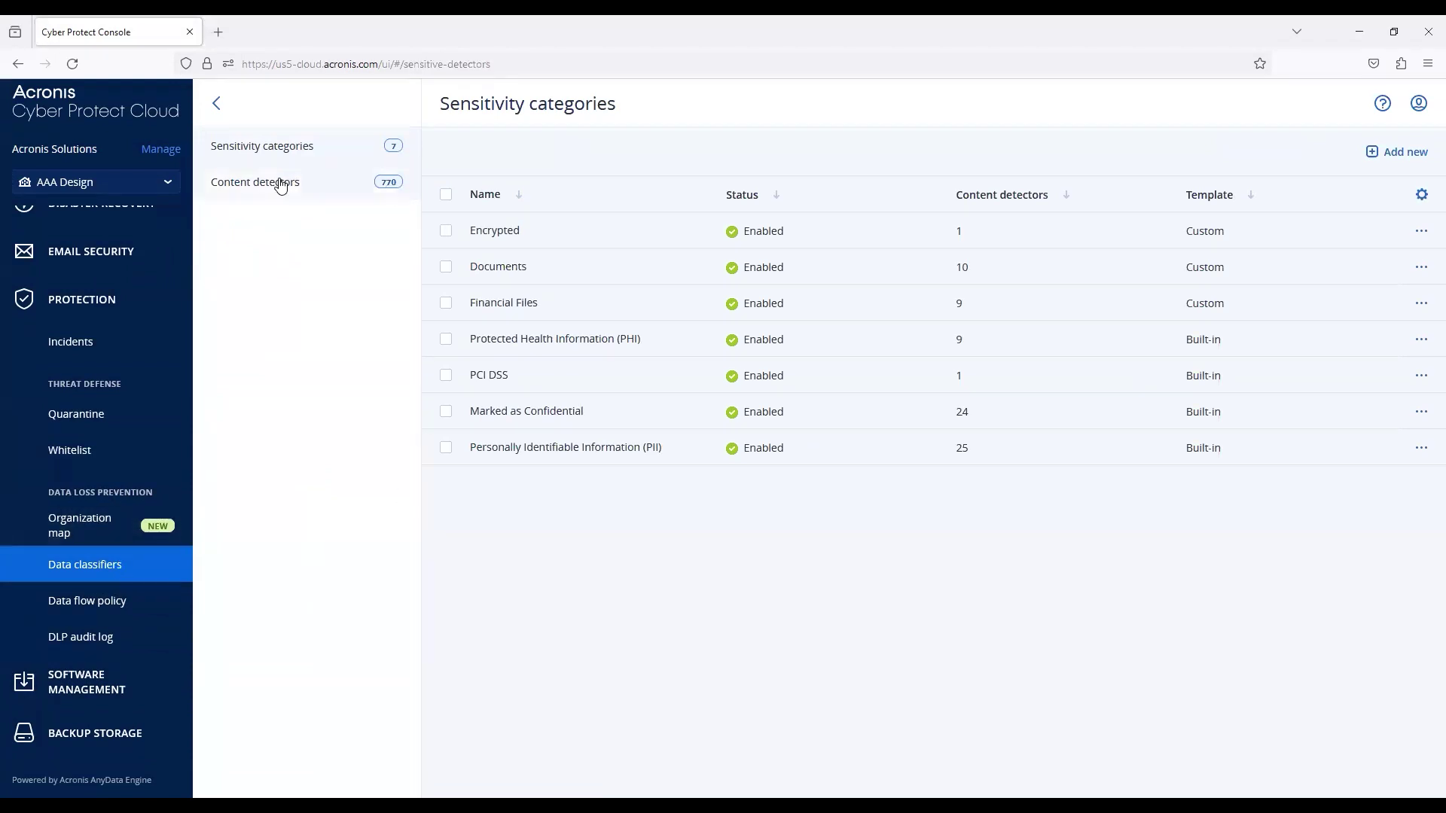
# Look through the lists of sensitivity categories and content detectors
pyautogui.moveTo(229, 146); pyautogui.dragTo(304, 147)
pyautogui.click(306, 147)
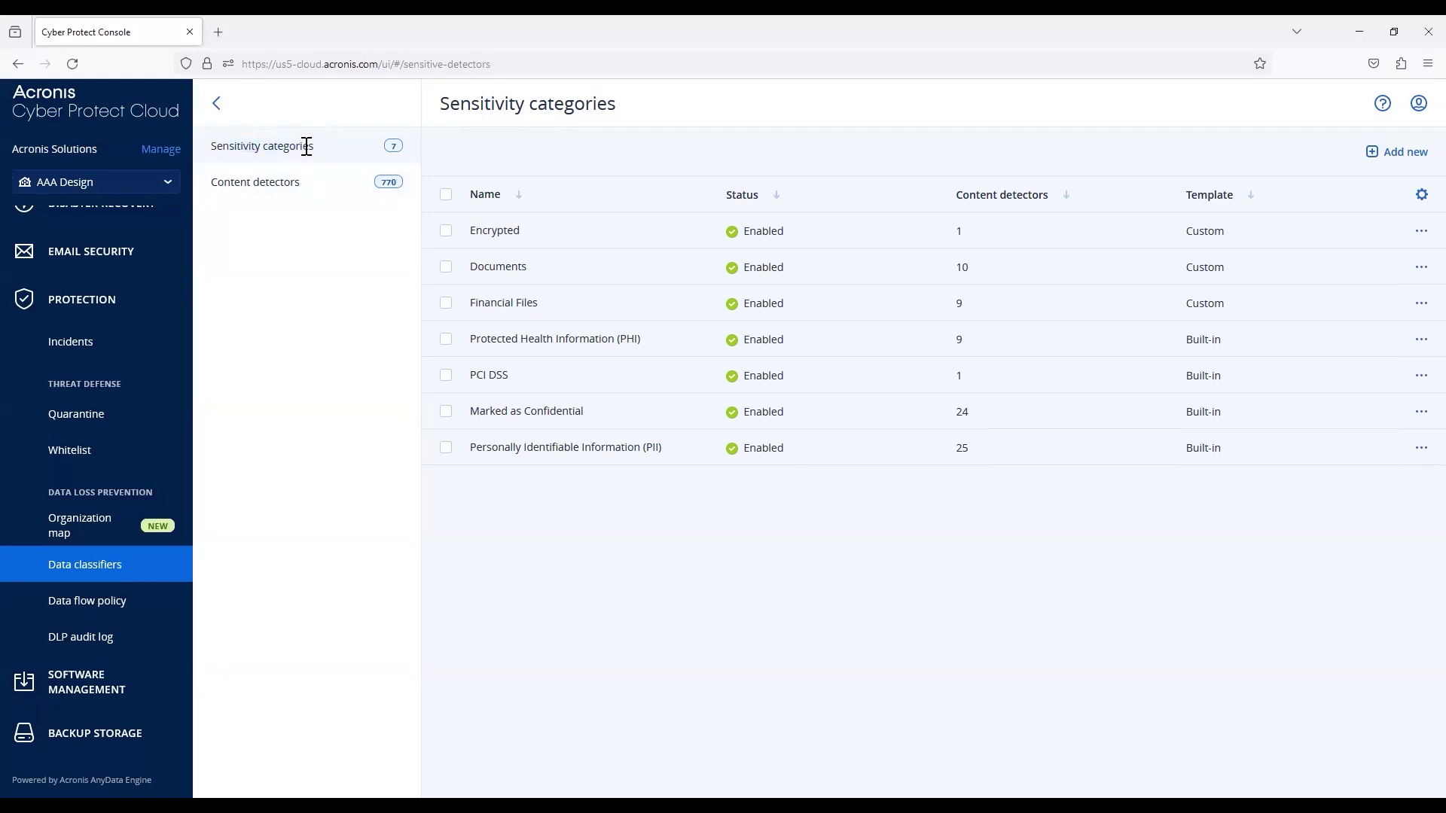
pyautogui.click(238, 183)
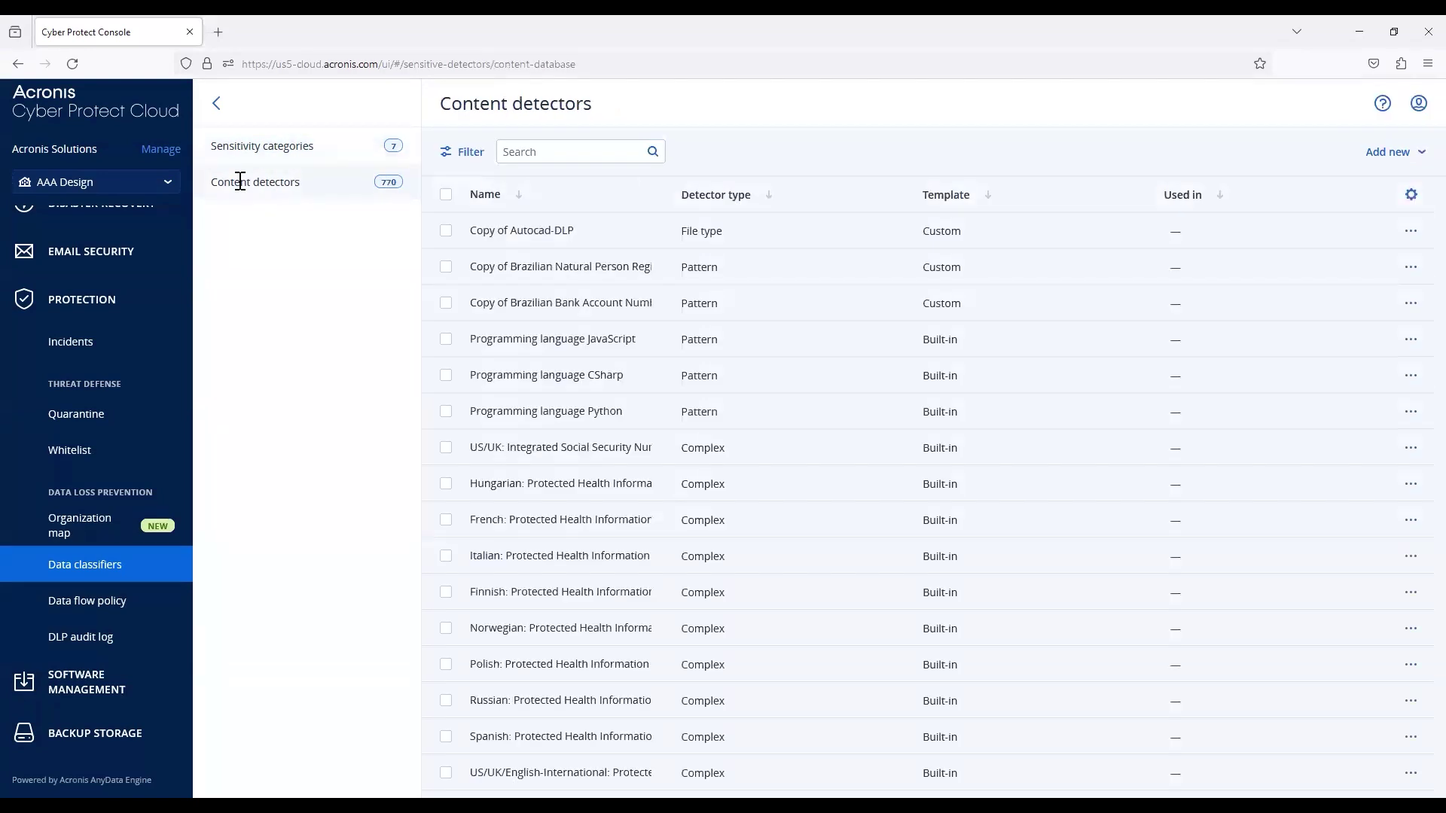
pyautogui.click(281, 147)
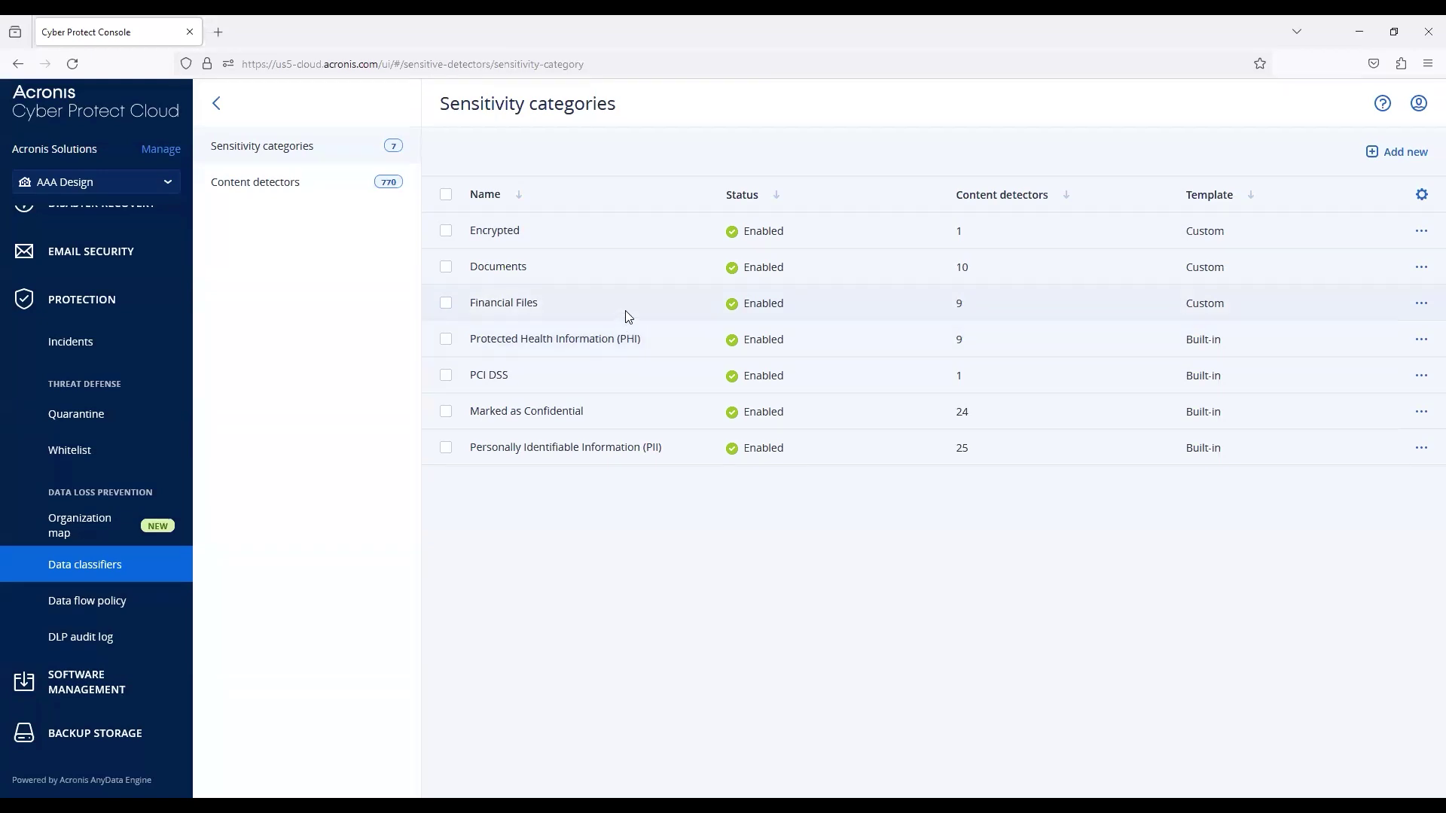
pyautogui.click(340, 195)
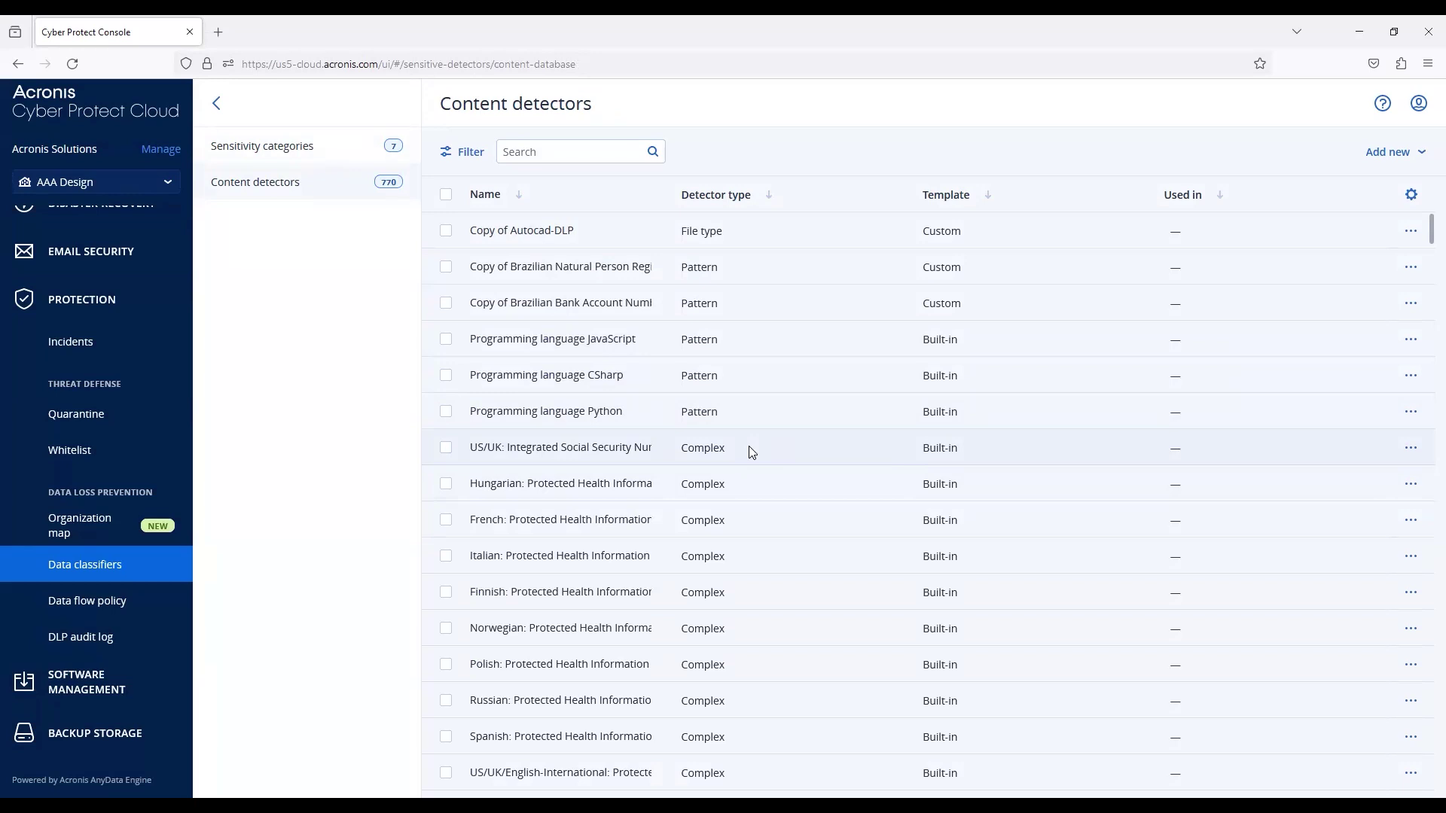
# Open the product's online help and search it for "DLP"
pyautogui.click(1394, 151)
pyautogui.click(1287, 154)
pyautogui.click(1383, 106)
pyautogui.click(1249, 144)
pyautogui.click(1265, 103)
pyautogui.write('DLP')
pyautogui.press('Return')
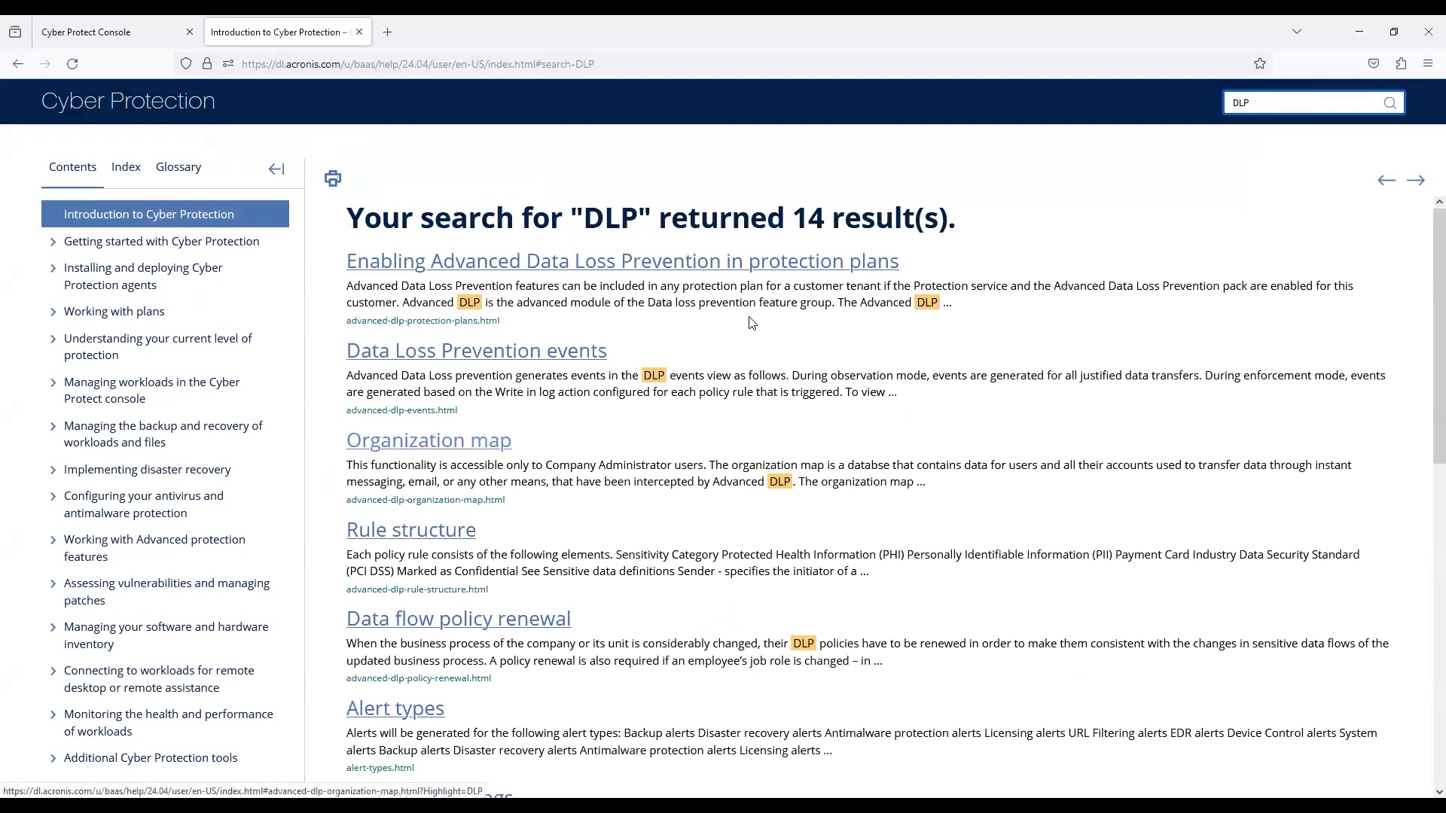
# Read the Sensitive data definitions topic in the Advanced Data Loss Prevention section of the help
pyautogui.click(533, 352)
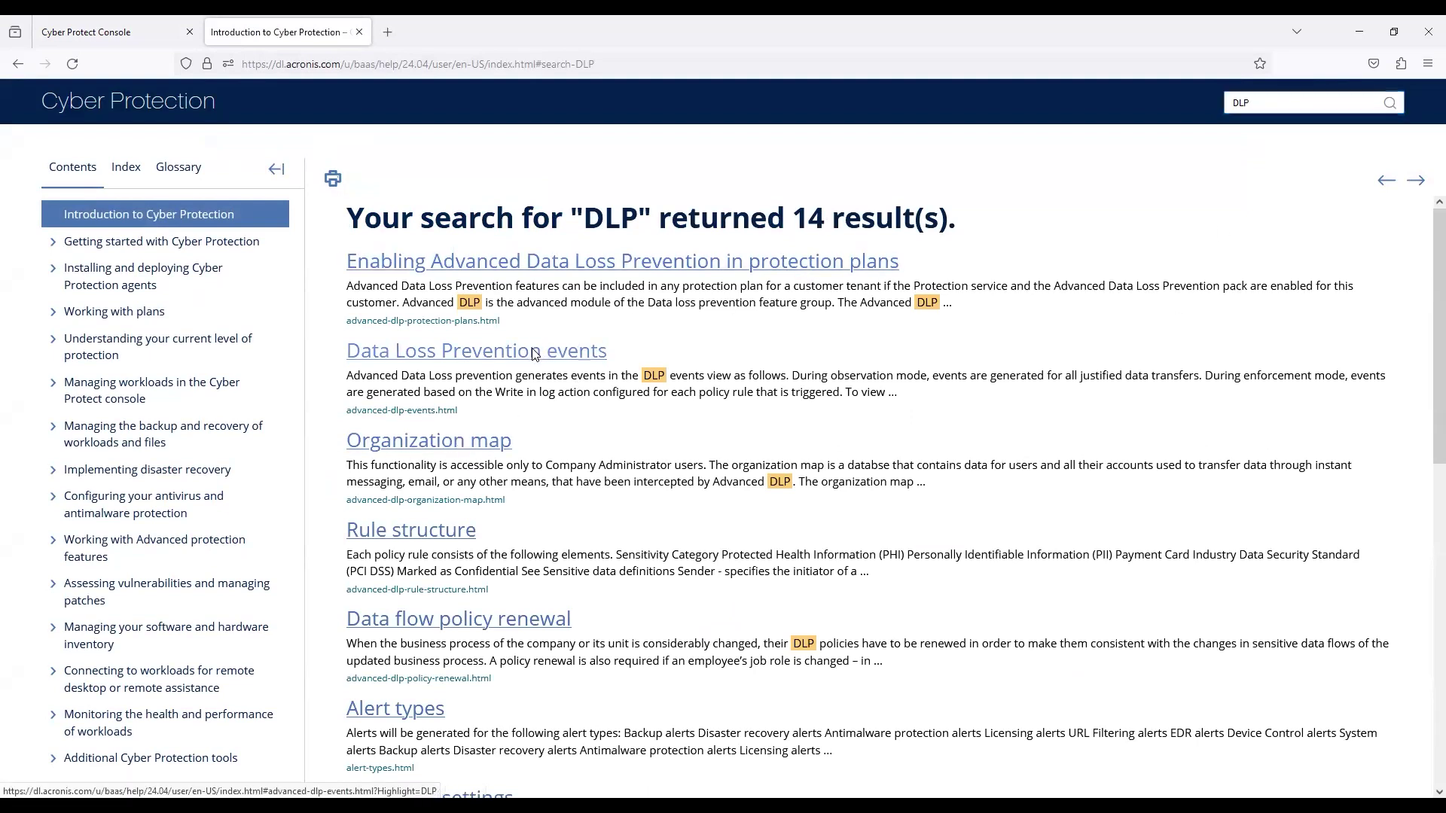
pyautogui.click(634, 210)
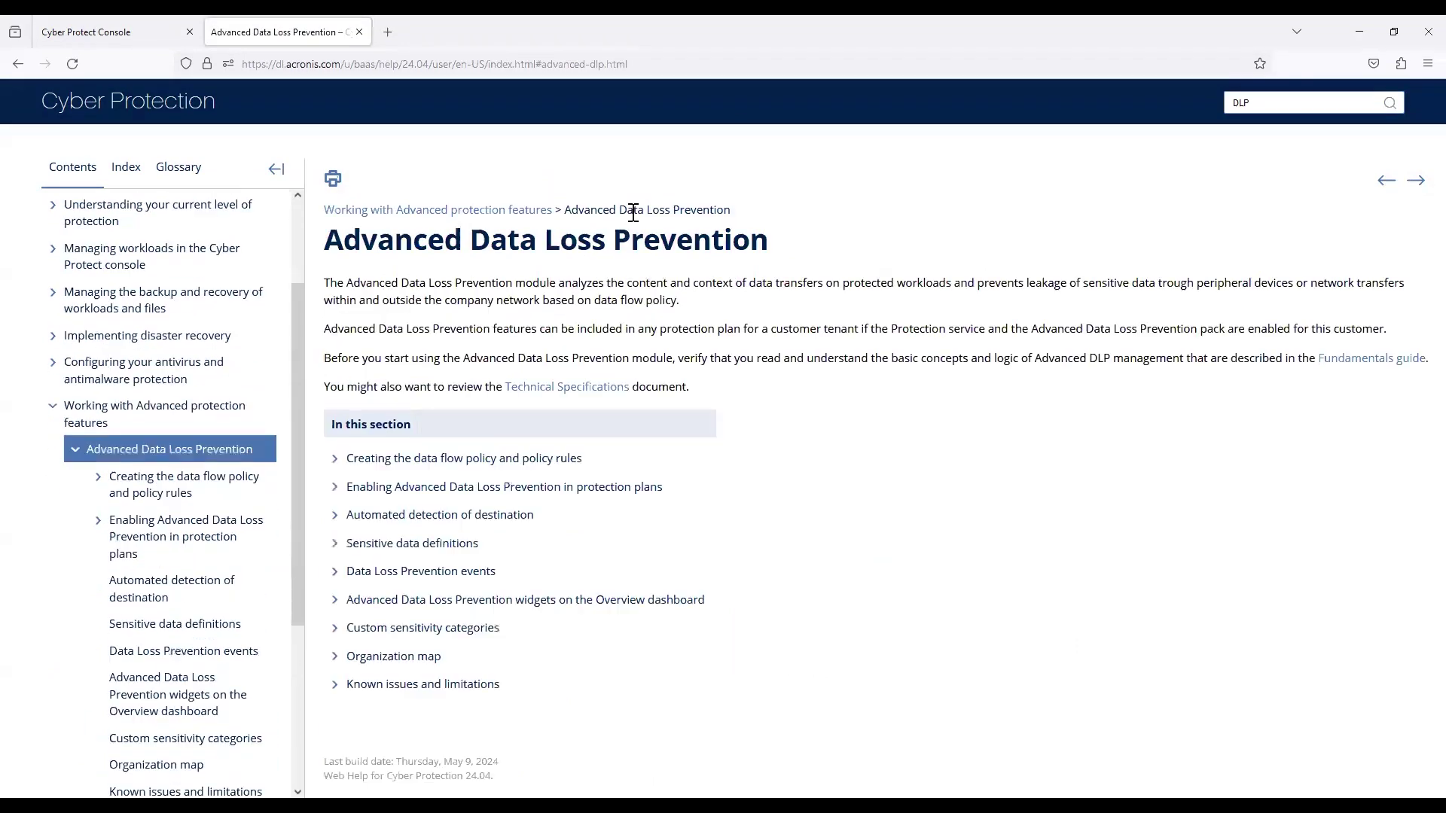
pyautogui.click(388, 544)
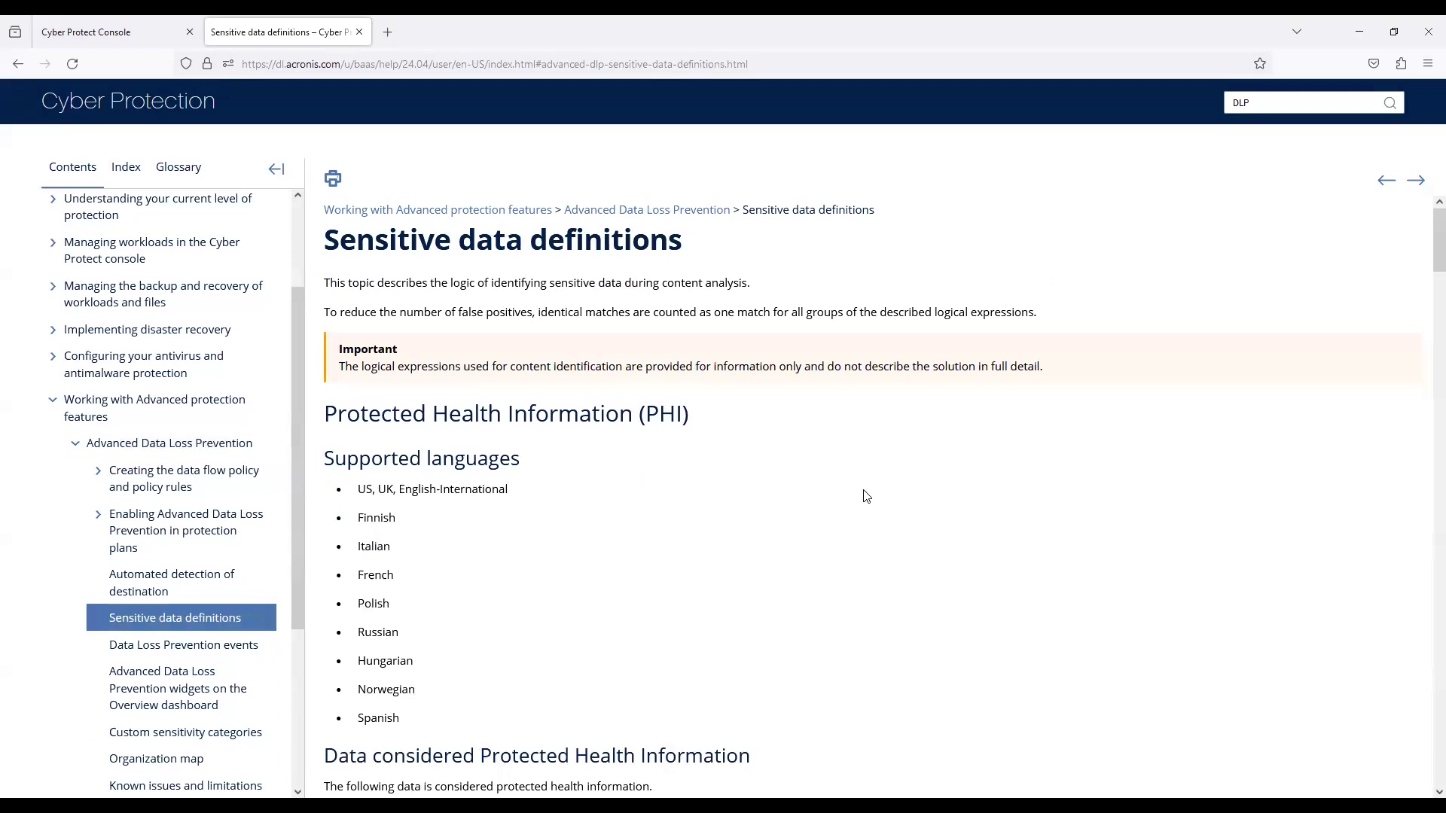
pyautogui.scroll(-3, 864, 495)
pyautogui.scroll(2, 862, 482)
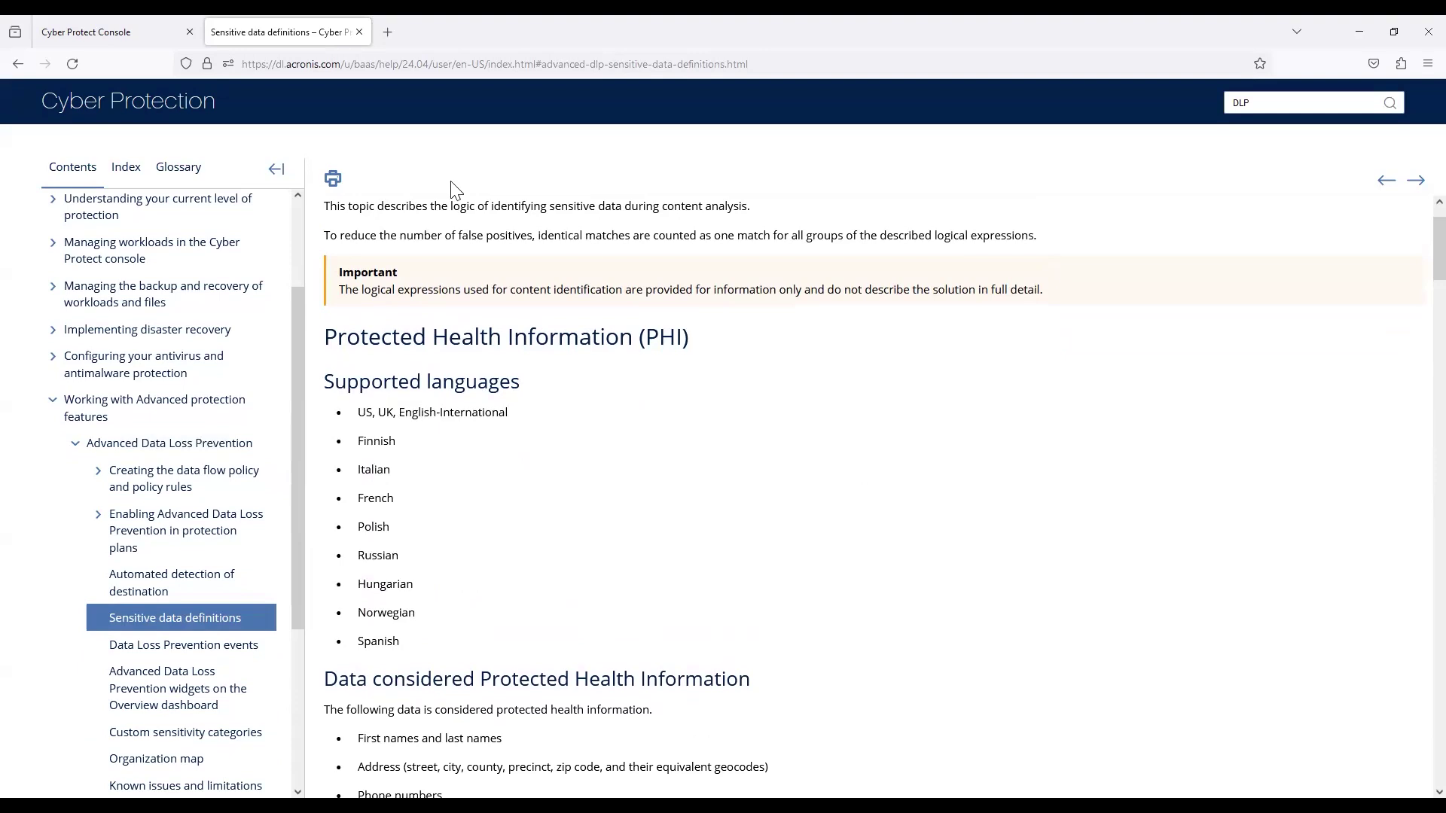
# Go back to the console, check which content detector types can be added, and reopen the sensitivity categories
pyautogui.click(137, 37)
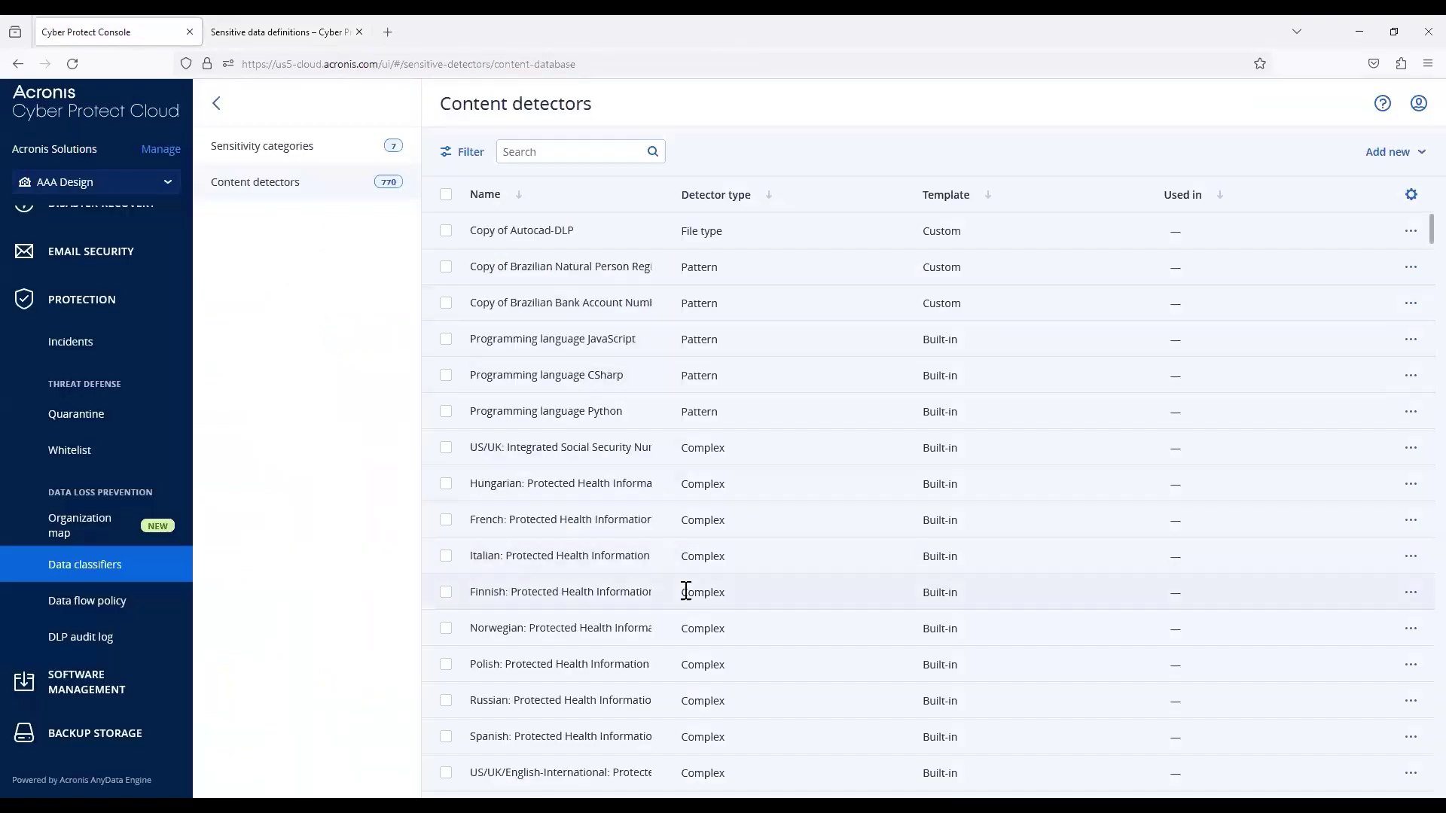
pyautogui.click(1402, 153)
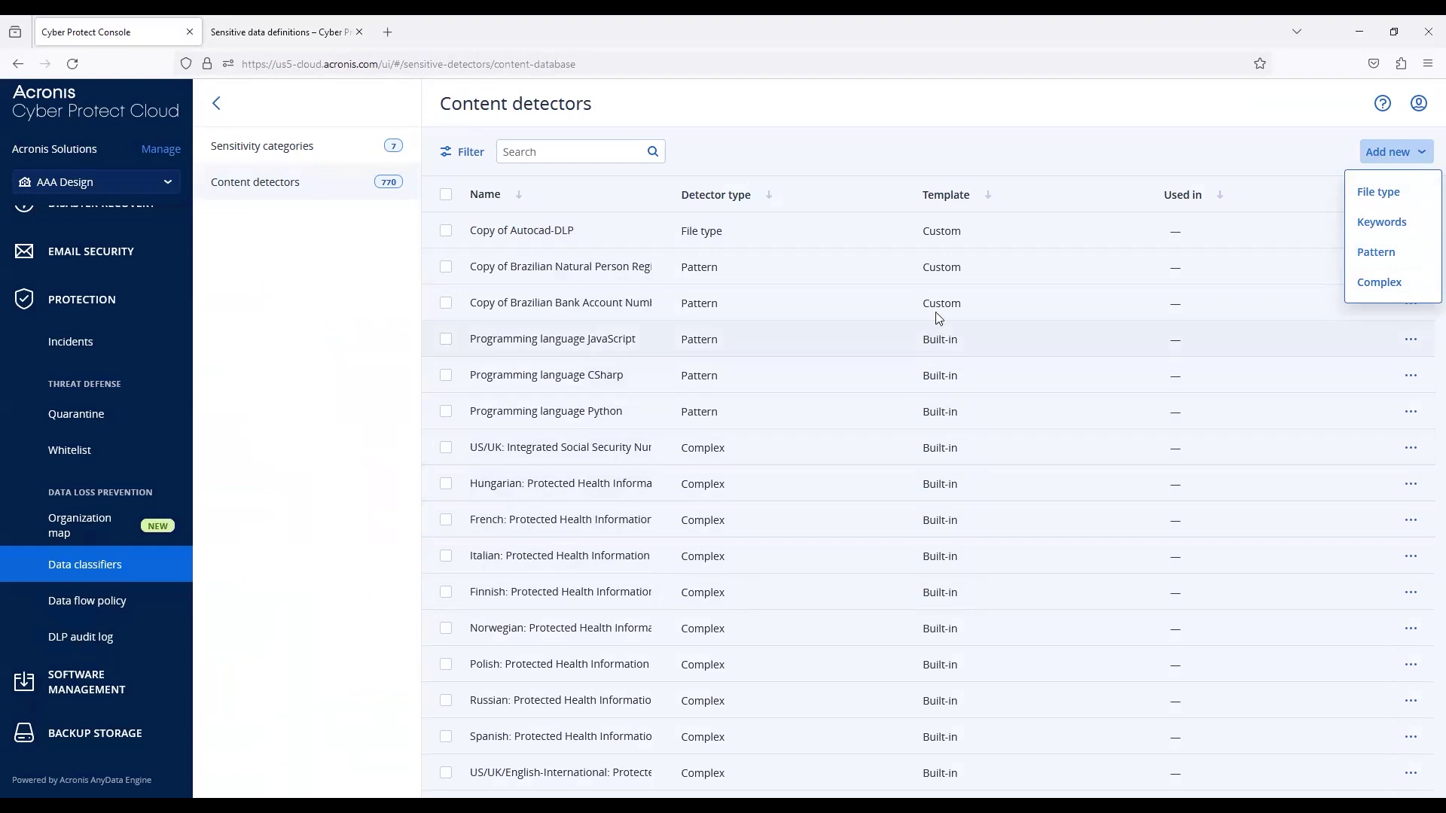
pyautogui.click(1026, 161)
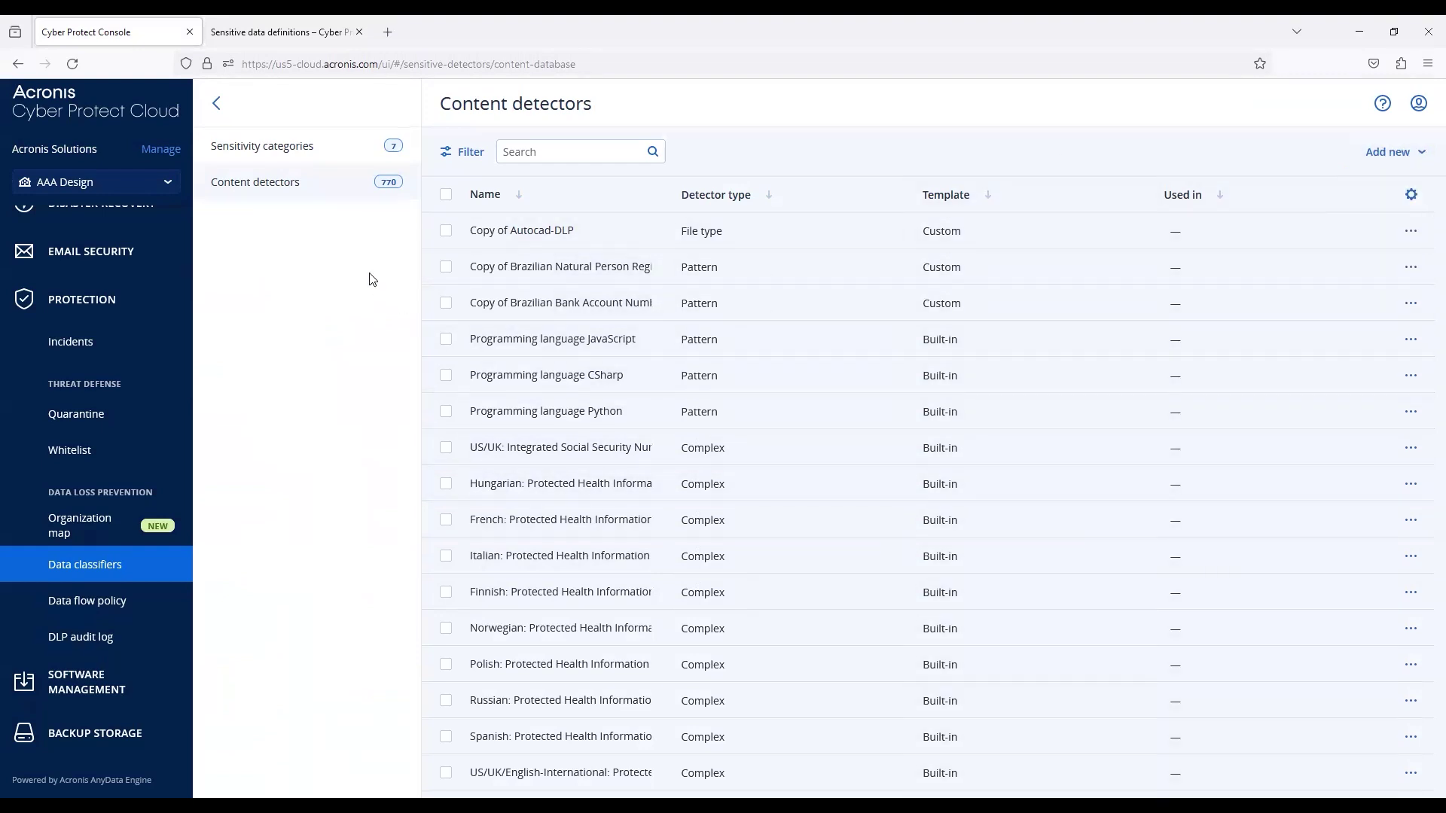
pyautogui.click(285, 147)
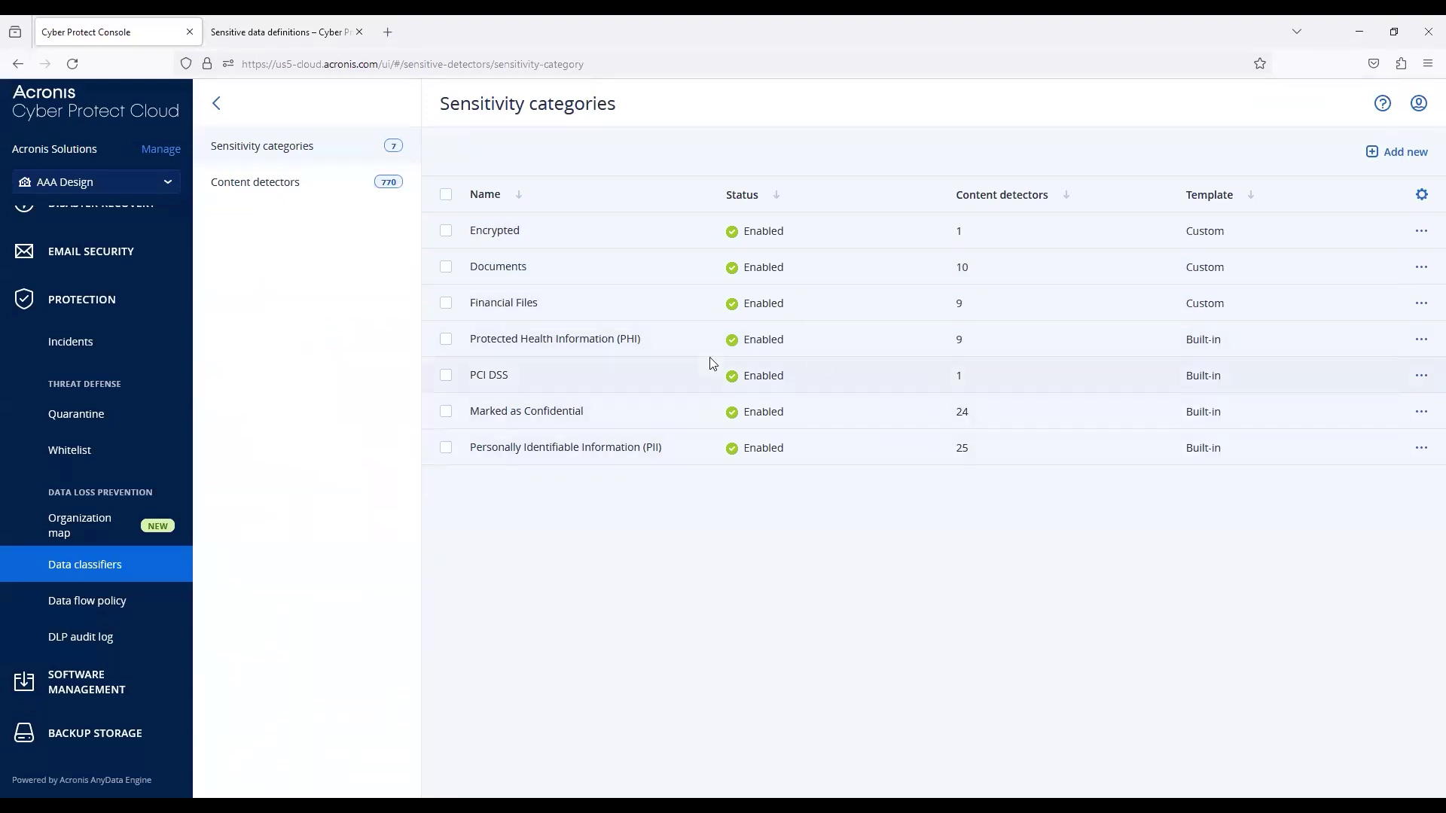
# View the built-in Marked as Confidential category and examine its language detectors and their combined logical expression
pyautogui.click(682, 410)
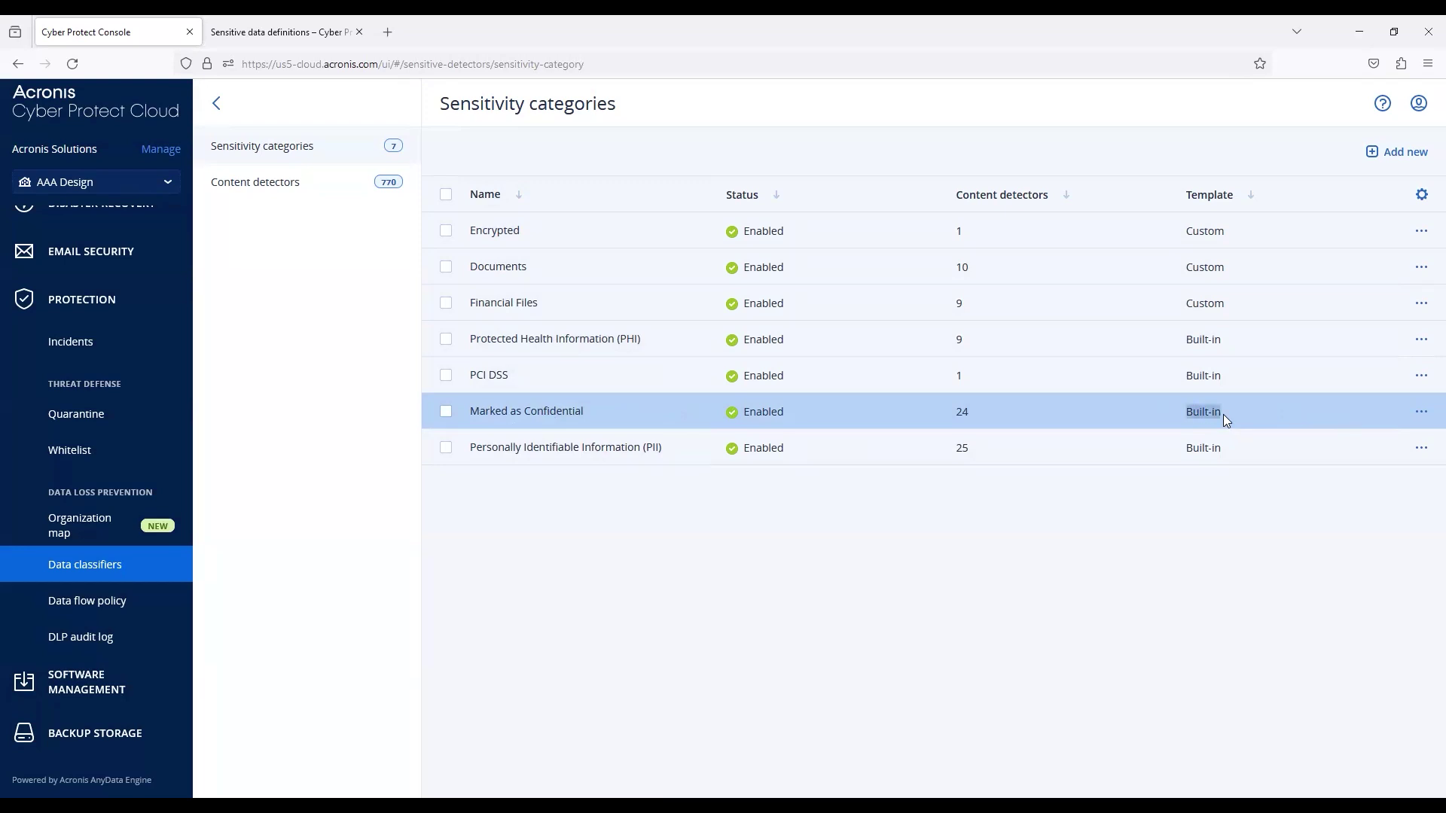
pyautogui.click(1418, 414)
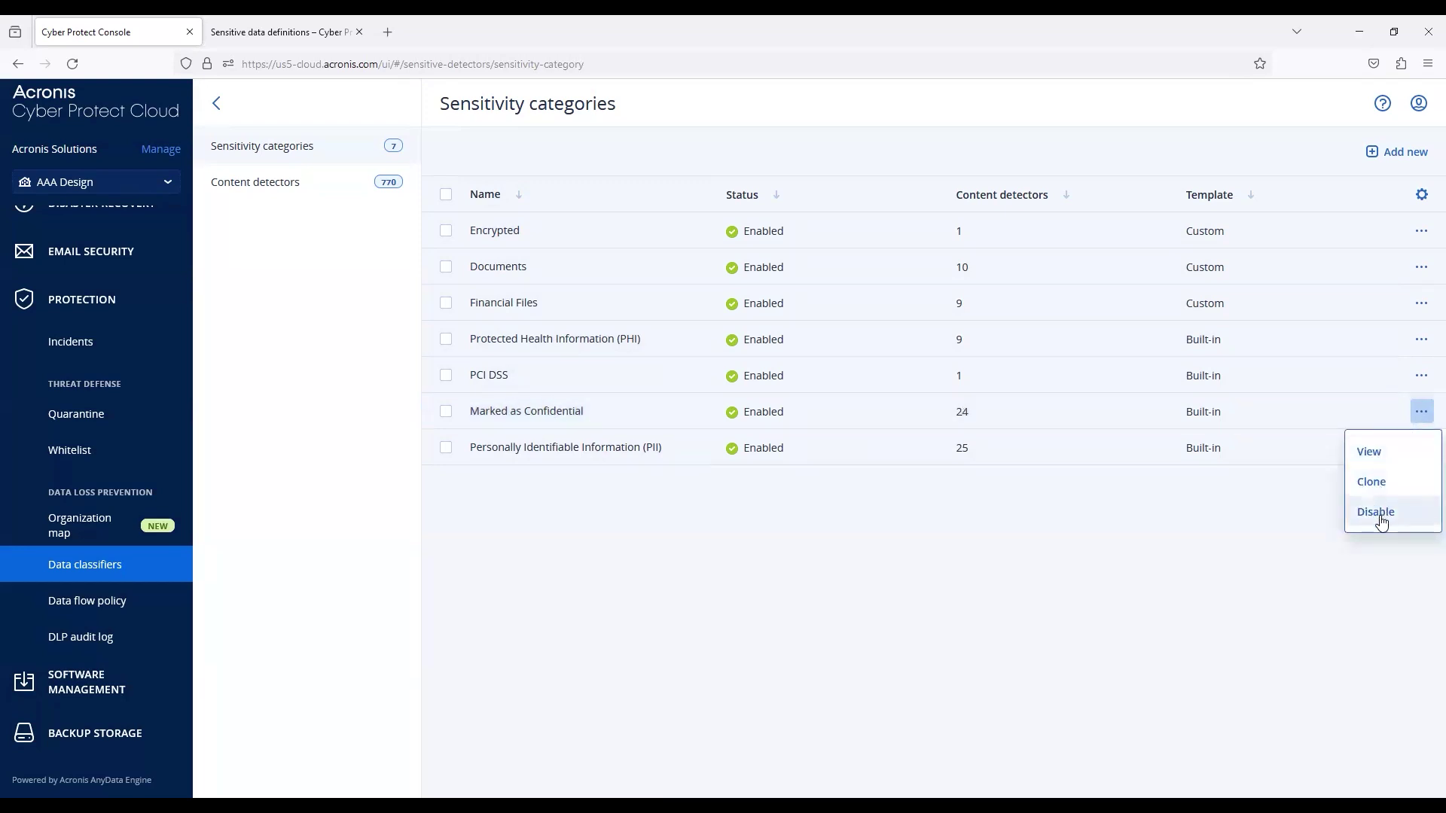
pyautogui.click(1375, 450)
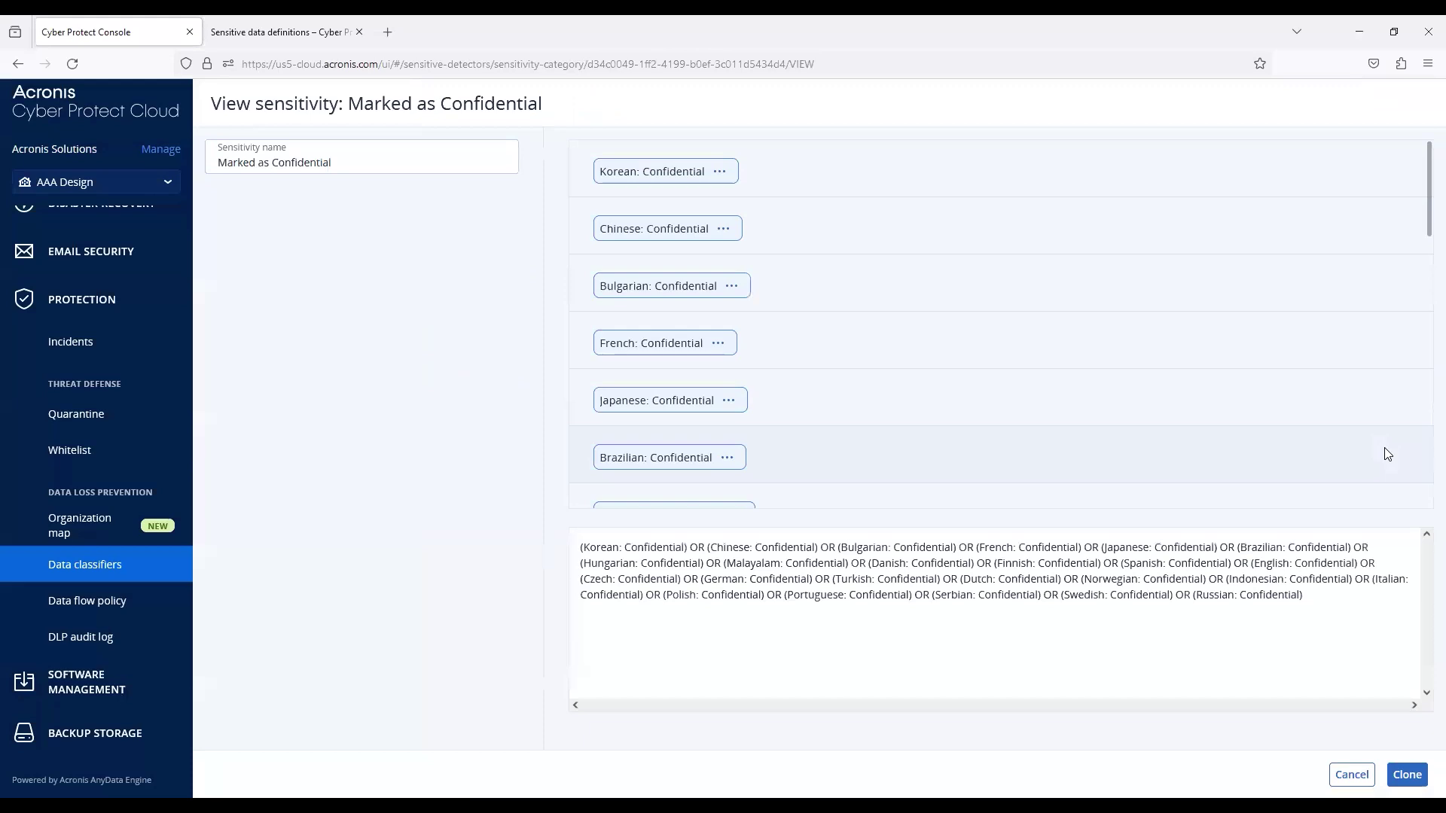
pyautogui.scroll(-5, 939, 348)
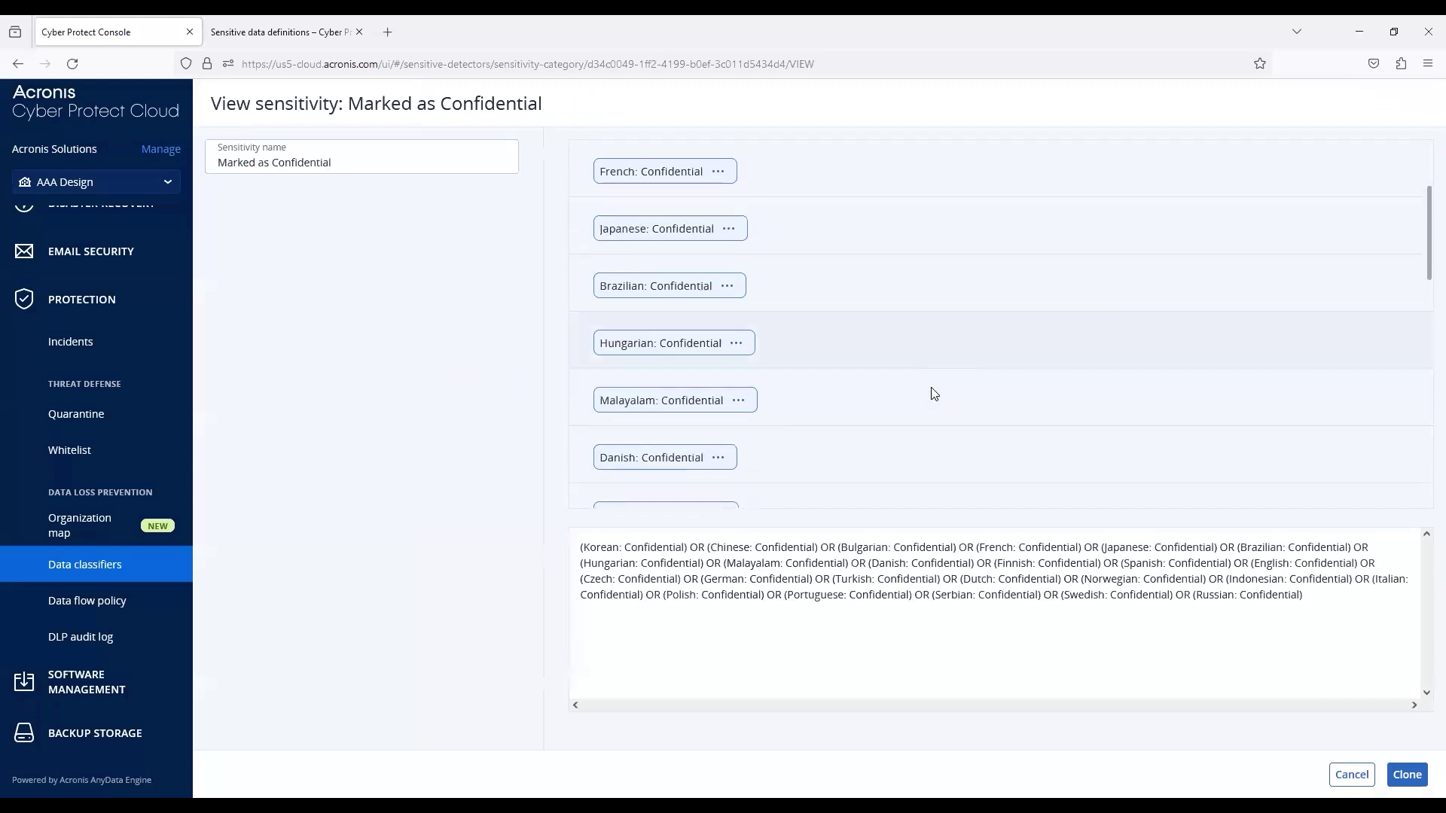
pyautogui.scroll(-2, 931, 388)
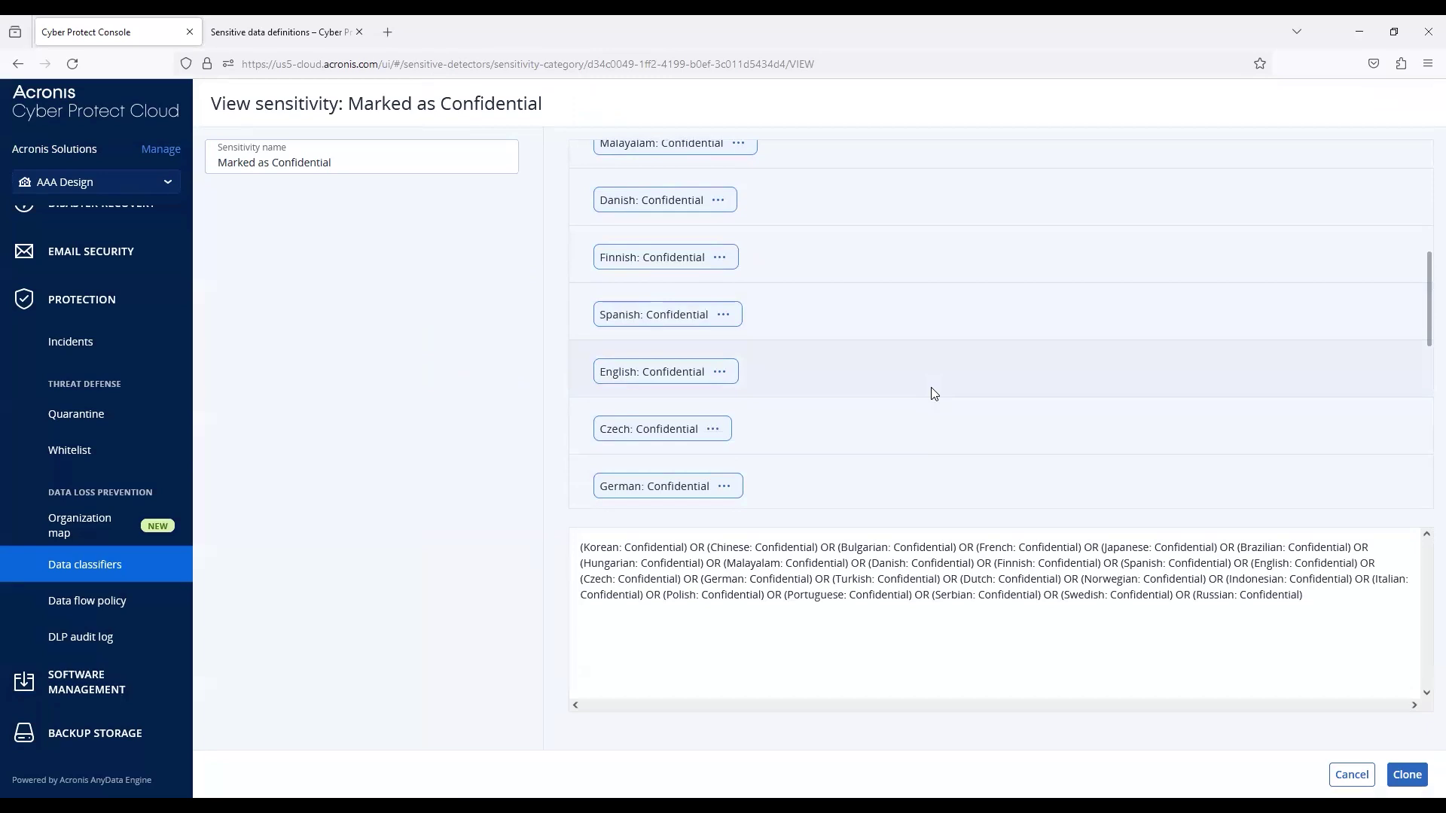
pyautogui.scroll(-6, 933, 392)
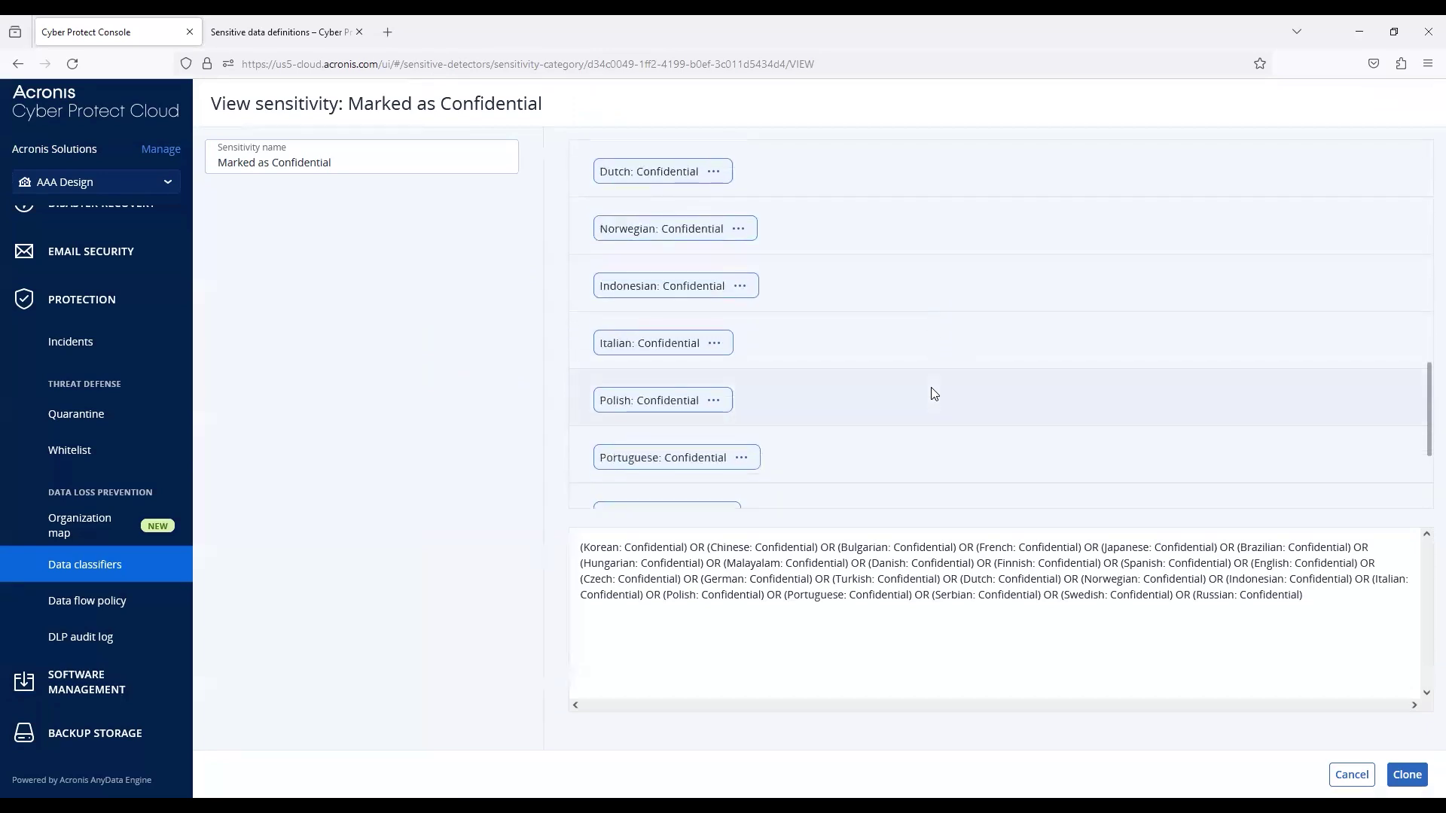
pyautogui.scroll(-2, 933, 393)
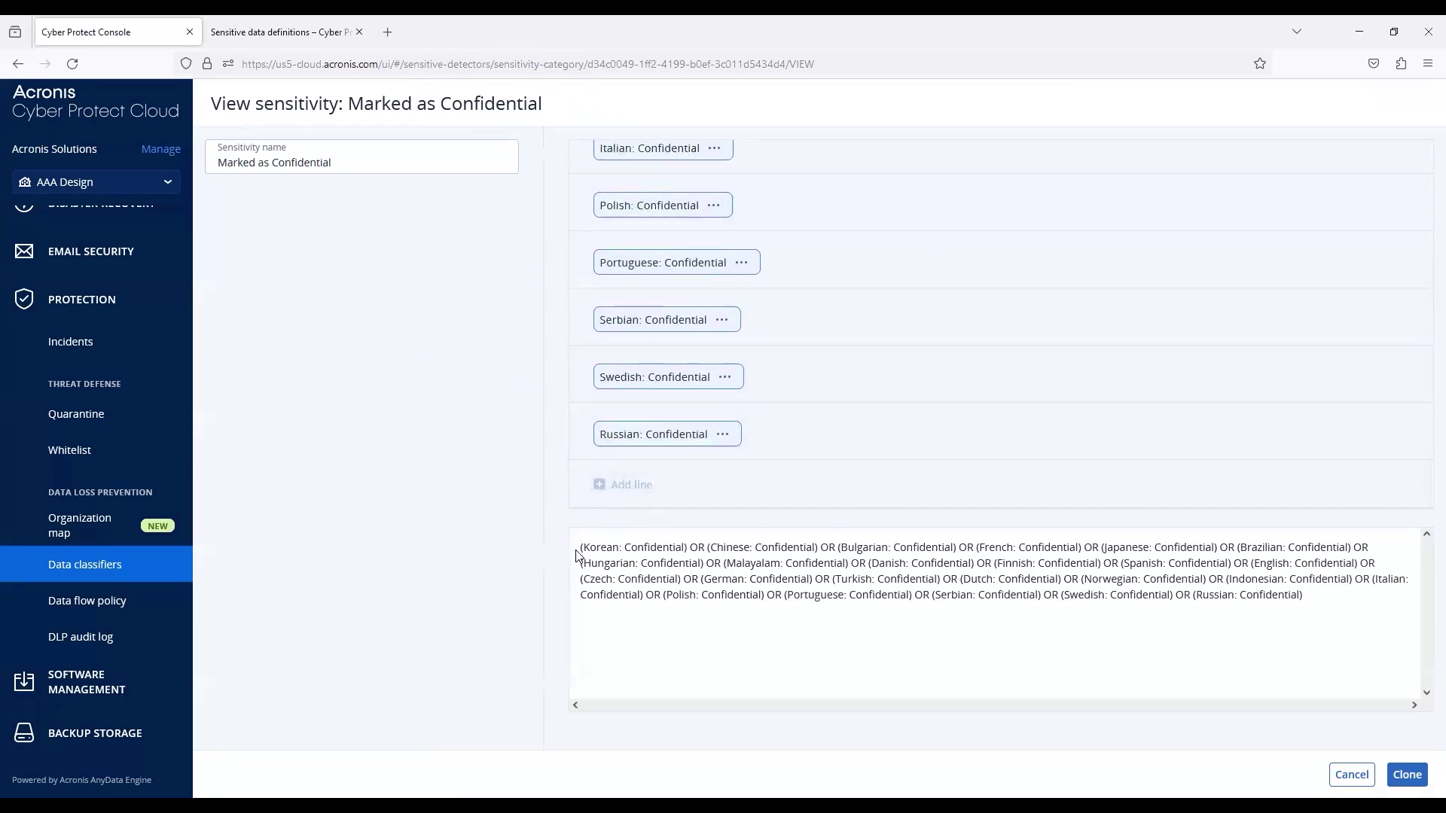
pyautogui.moveTo(640, 551); pyautogui.dragTo(1241, 619)
pyautogui.click(1253, 661)
pyautogui.scroll(-1, 721, 376)
pyautogui.scroll(5, 707, 416)
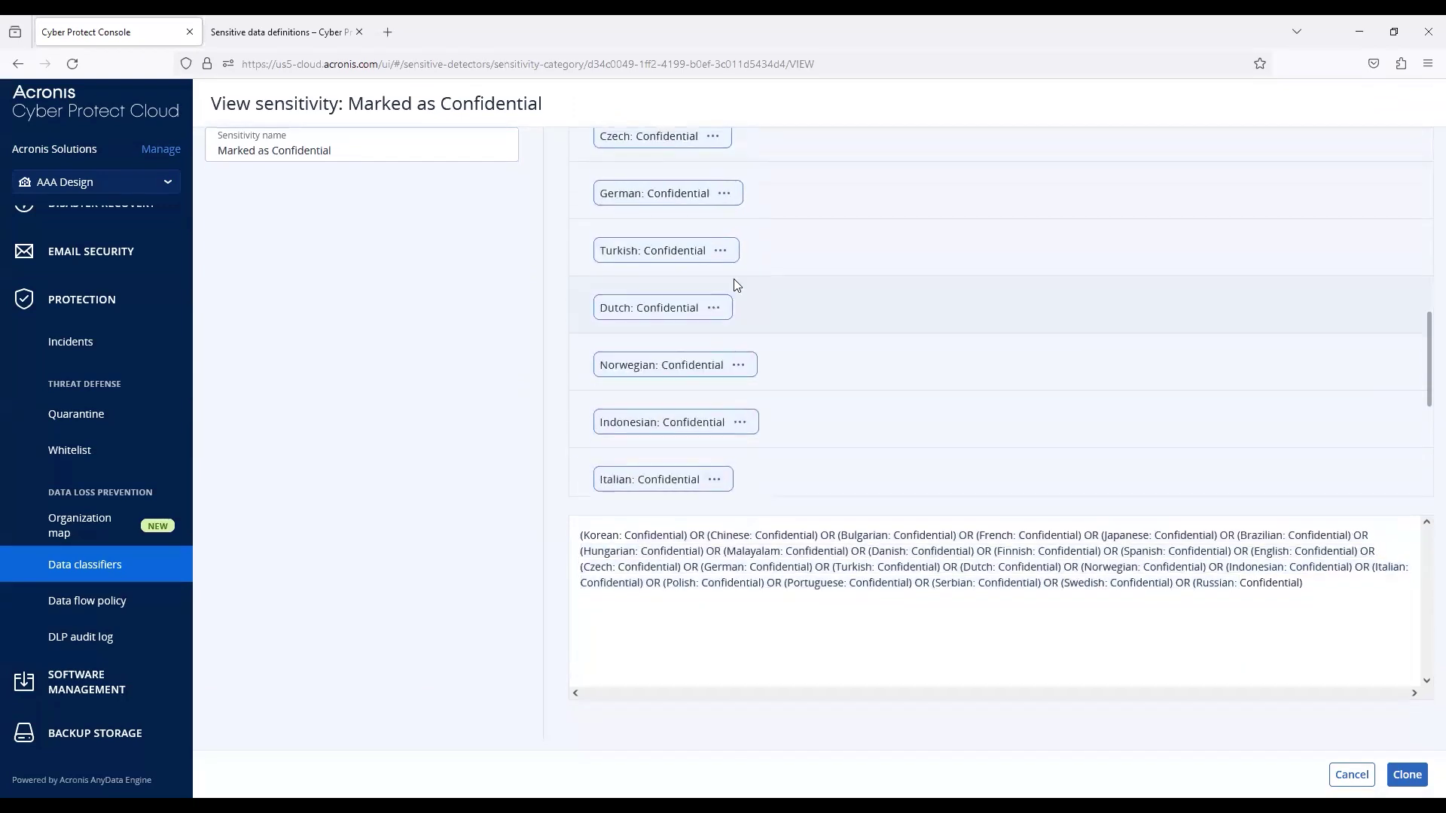
pyautogui.scroll(10, 736, 294)
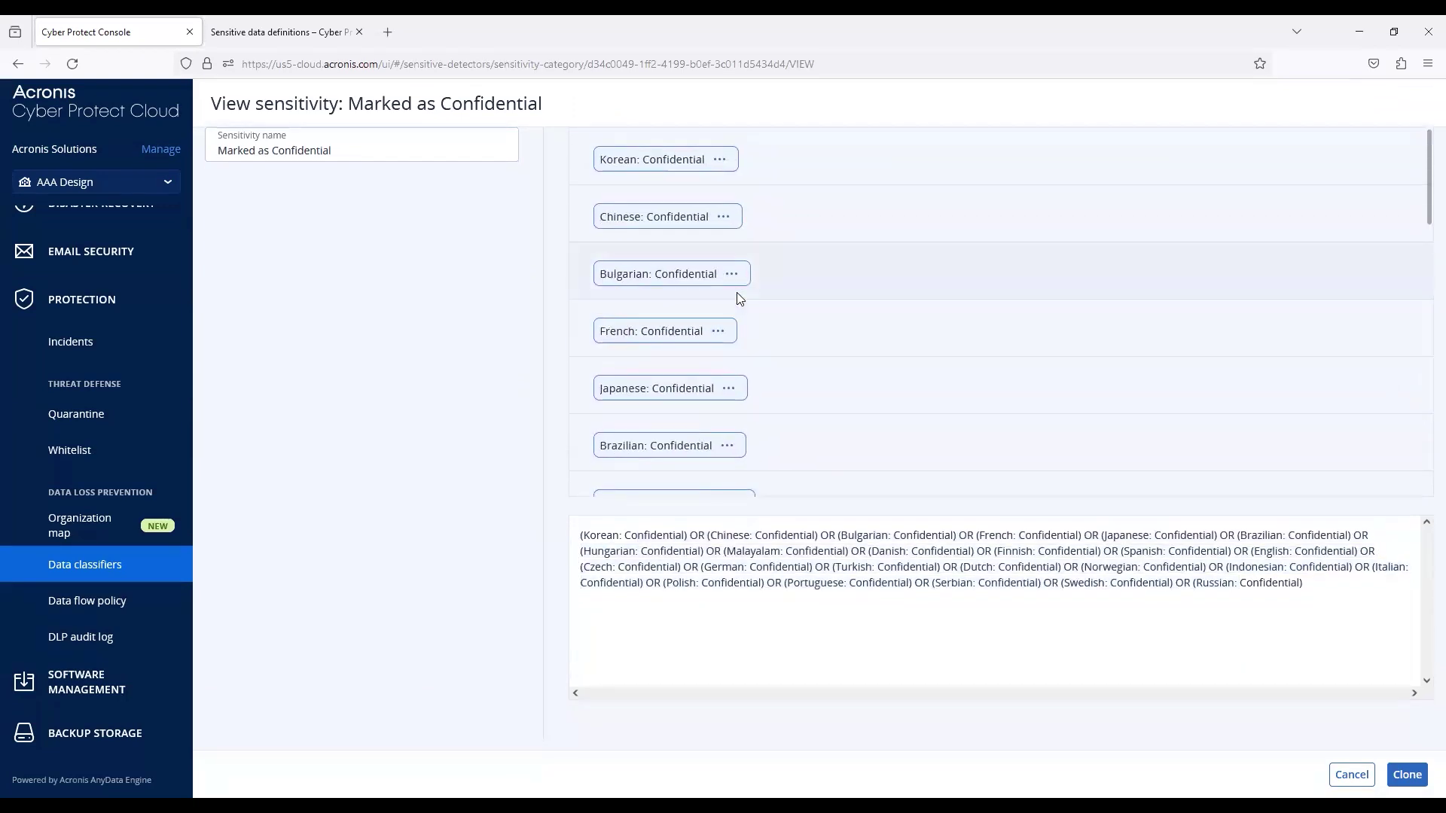
# View the Bulgarian: Confidential detector and examine its name, description and sensitivity
pyautogui.click(730, 278)
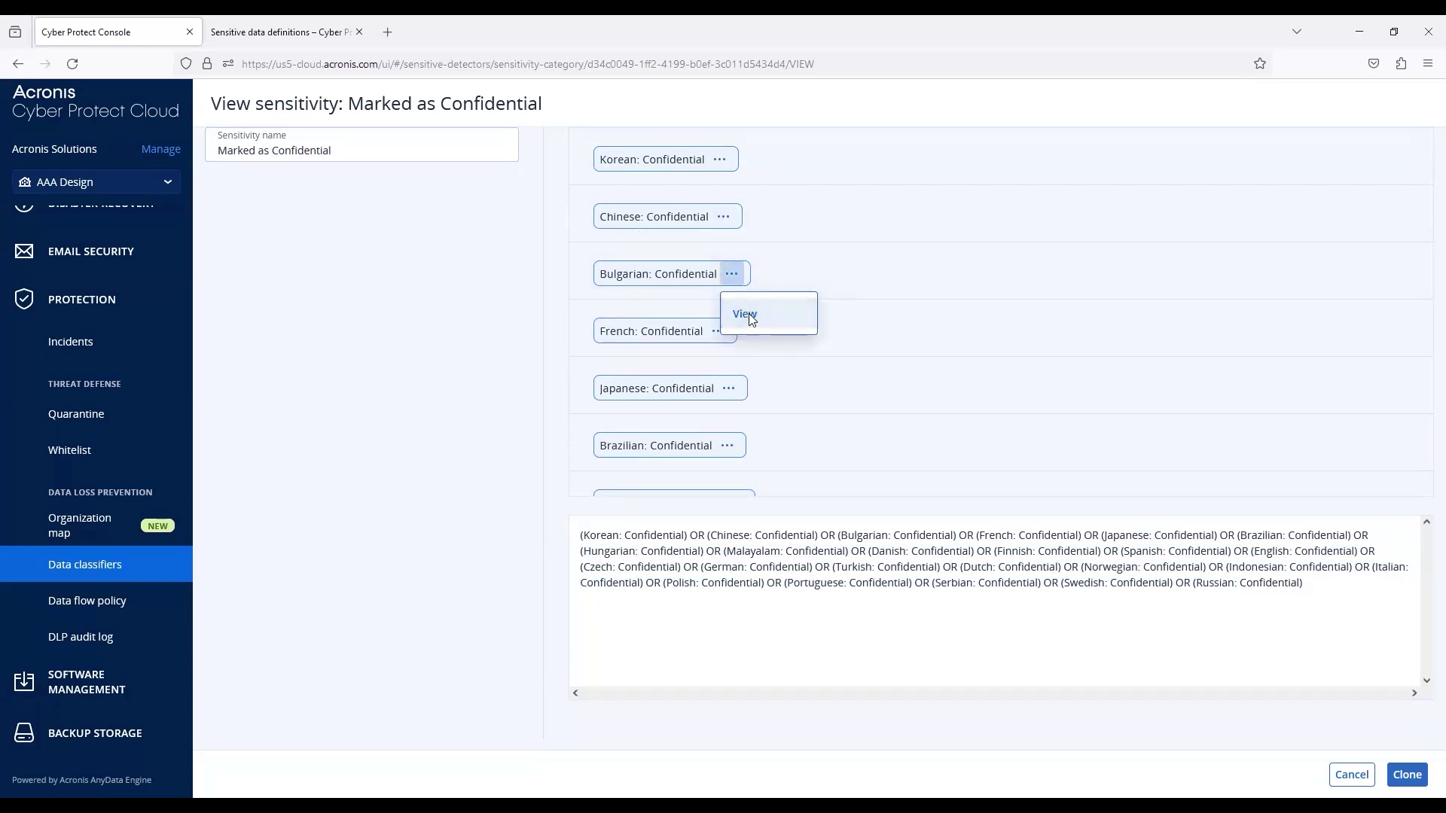
pyautogui.click(745, 315)
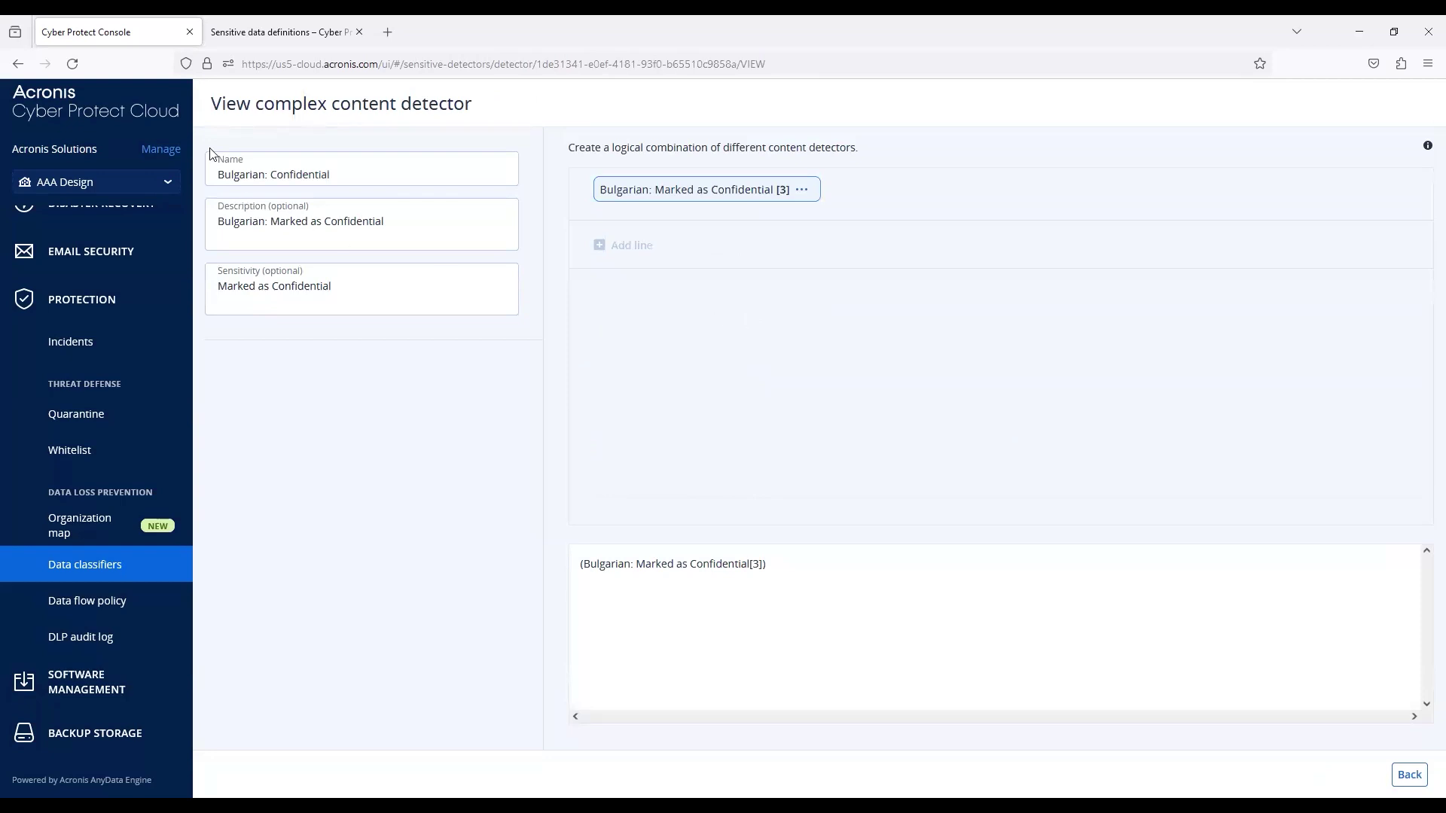
pyautogui.moveTo(253, 288); pyautogui.dragTo(318, 290)
pyautogui.moveTo(249, 223); pyautogui.dragTo(344, 228)
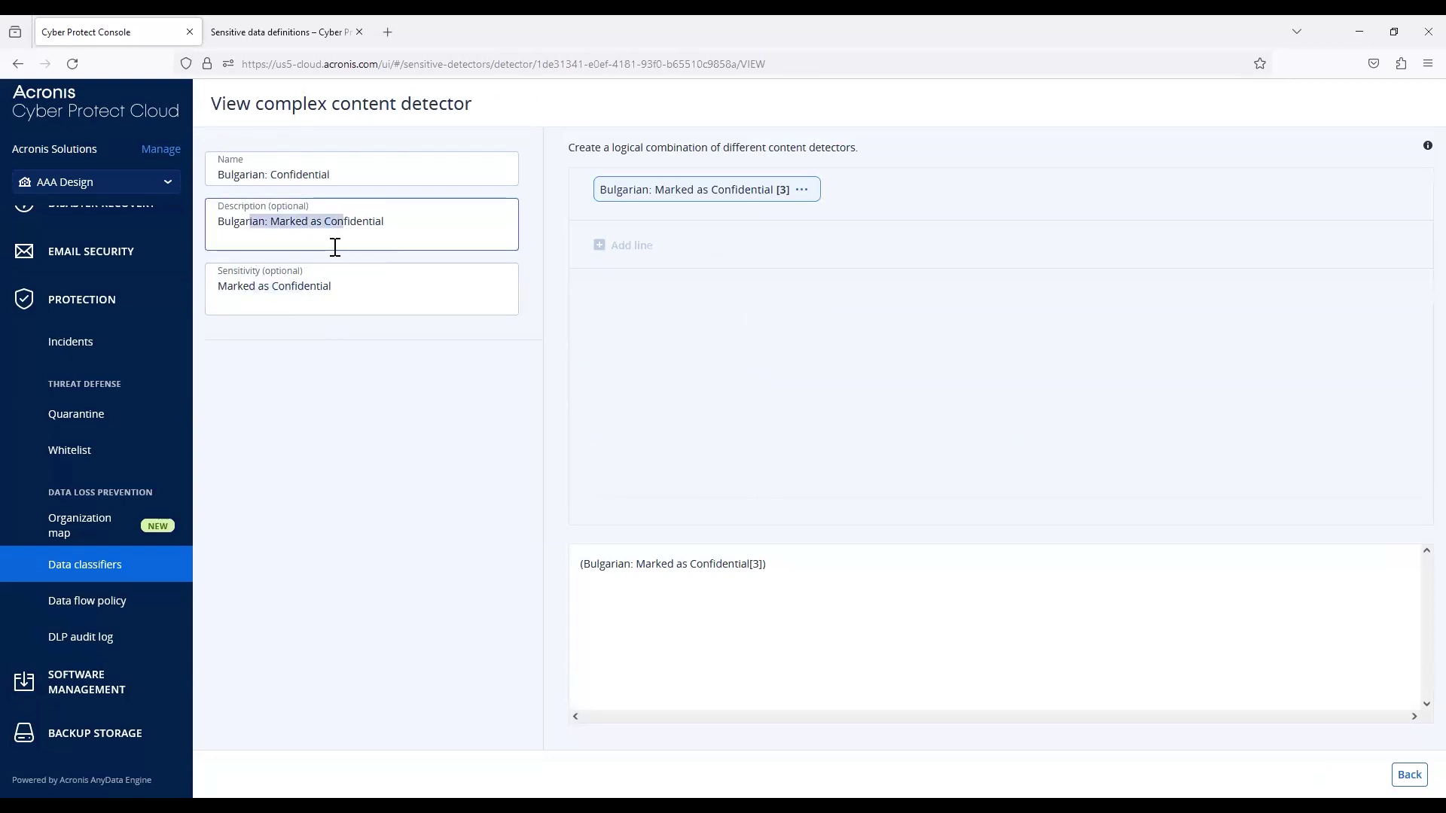
pyautogui.moveTo(253, 174); pyautogui.dragTo(321, 174)
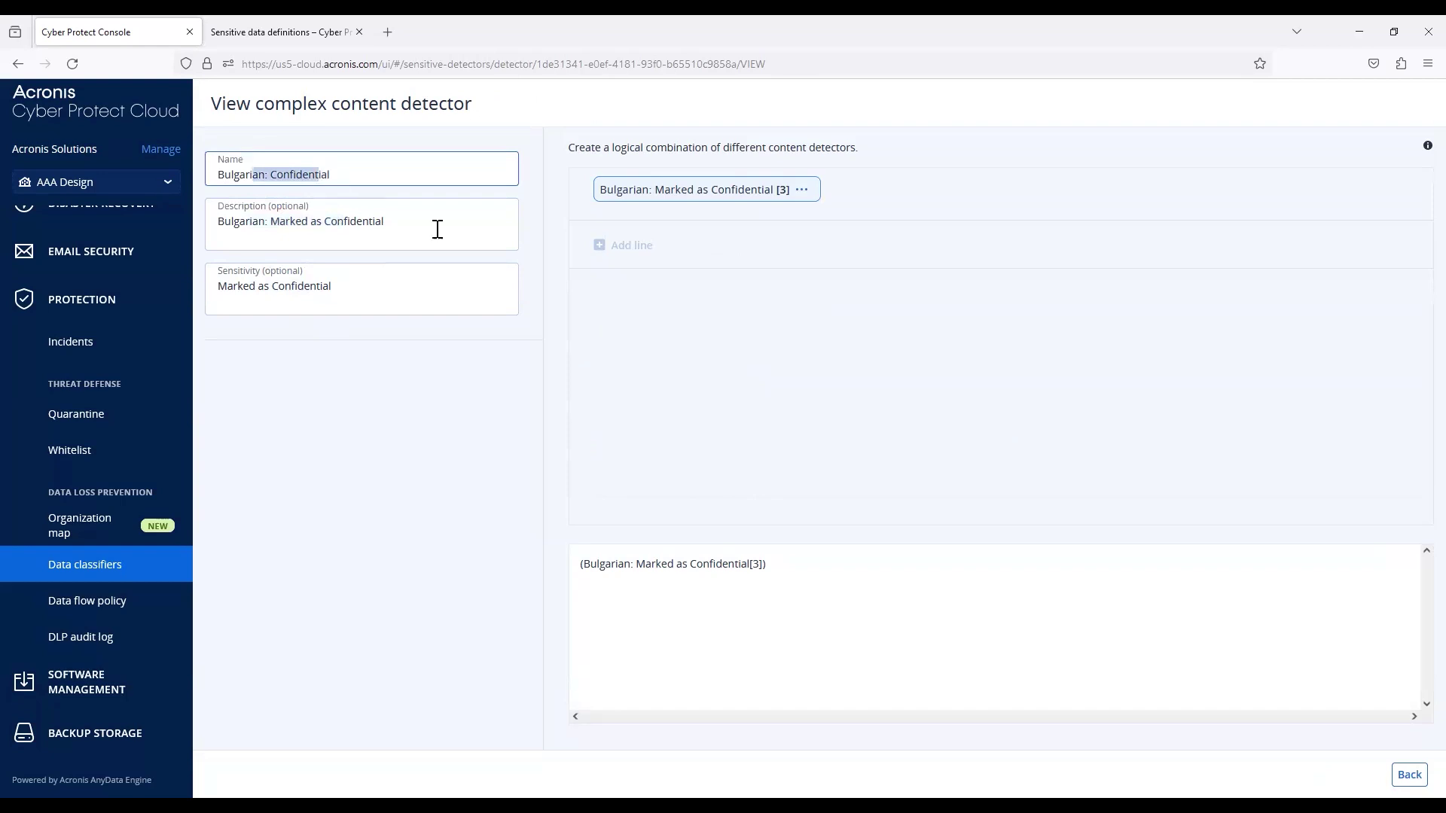
# Examine the keywords of the nested Bulgarian: Marked as Confidential detector, then return to the sensitivity categories list
pyautogui.click(801, 189)
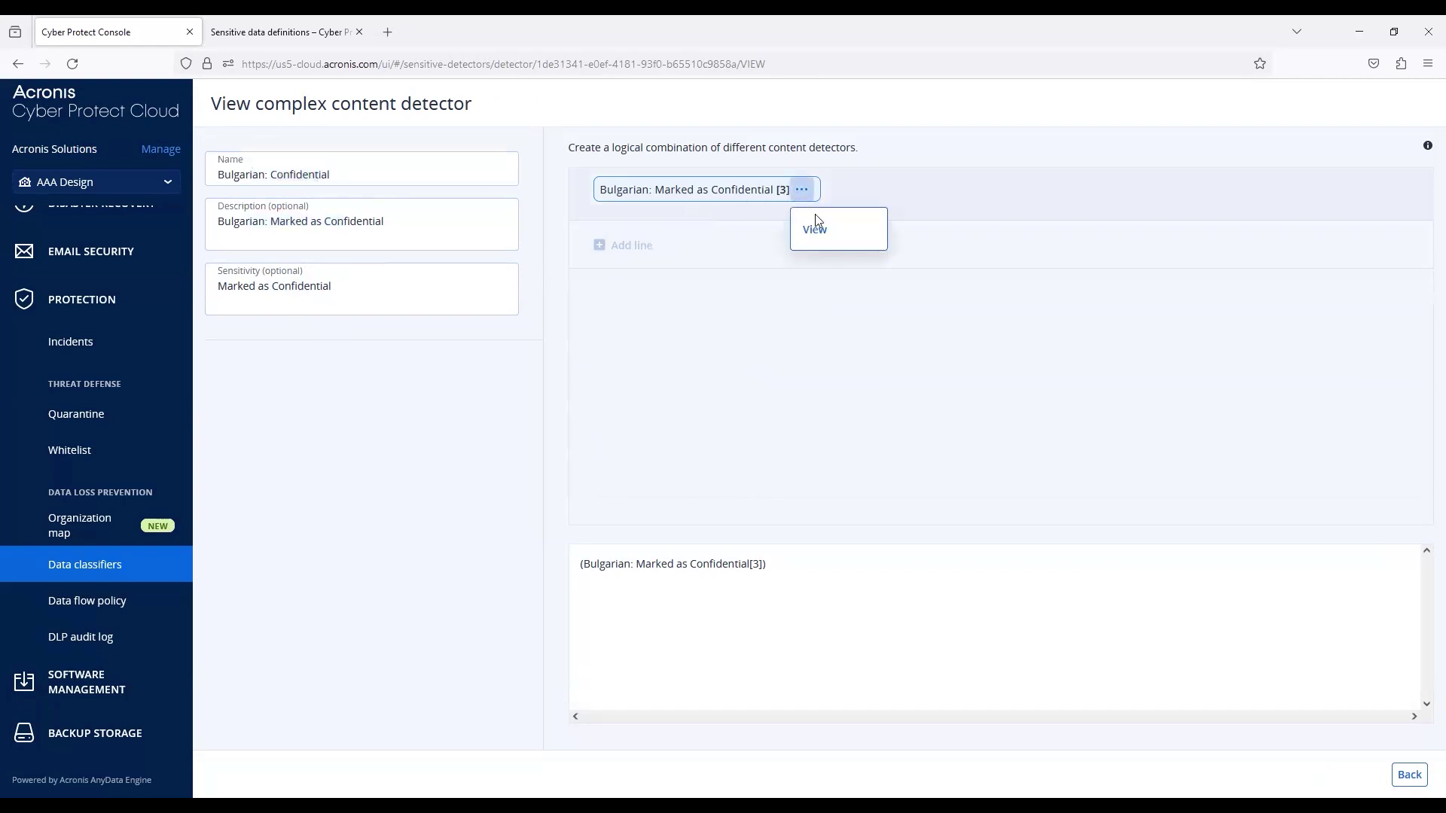
pyautogui.click(807, 228)
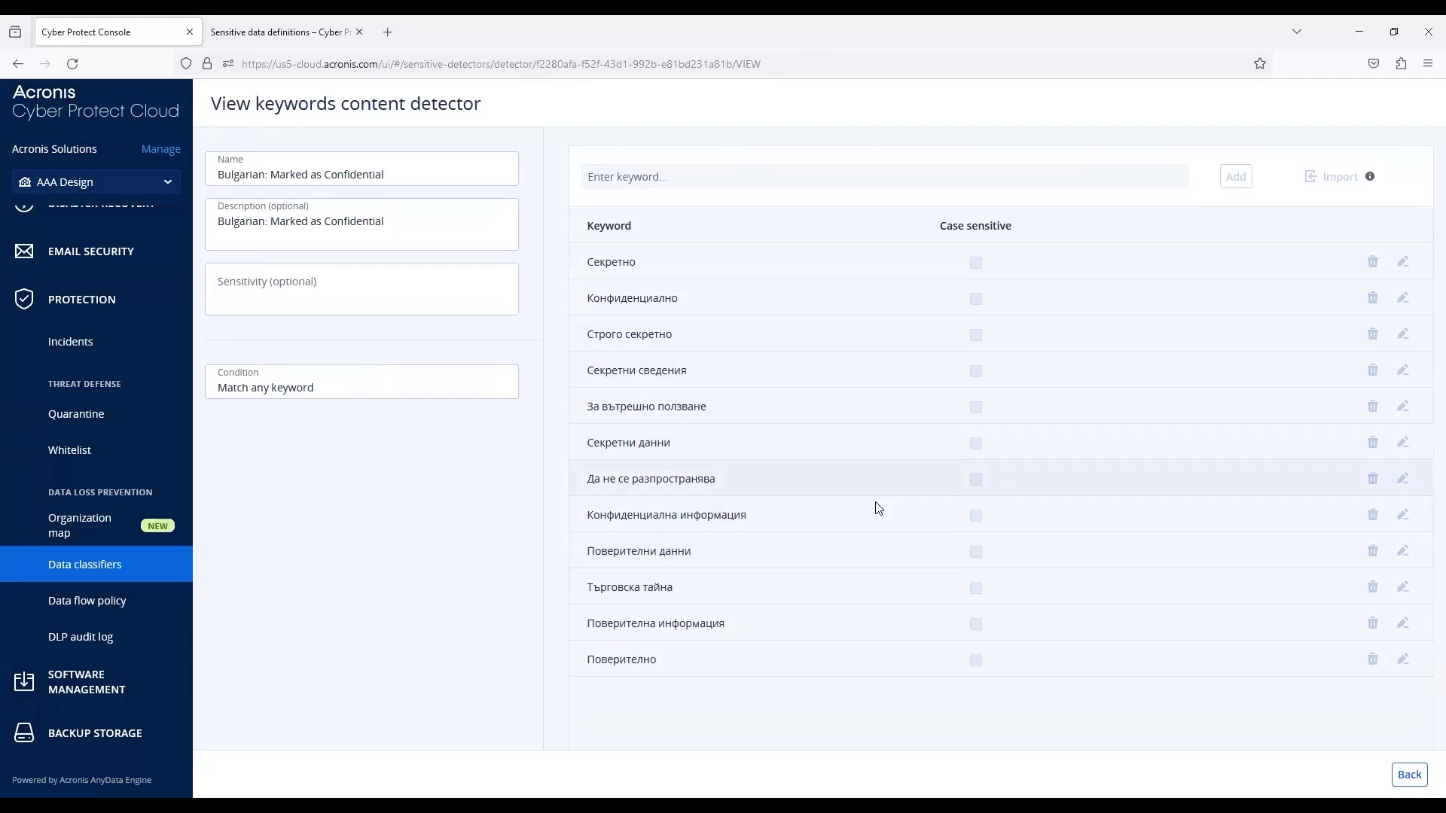
pyautogui.click(1408, 776)
pyautogui.click(1407, 776)
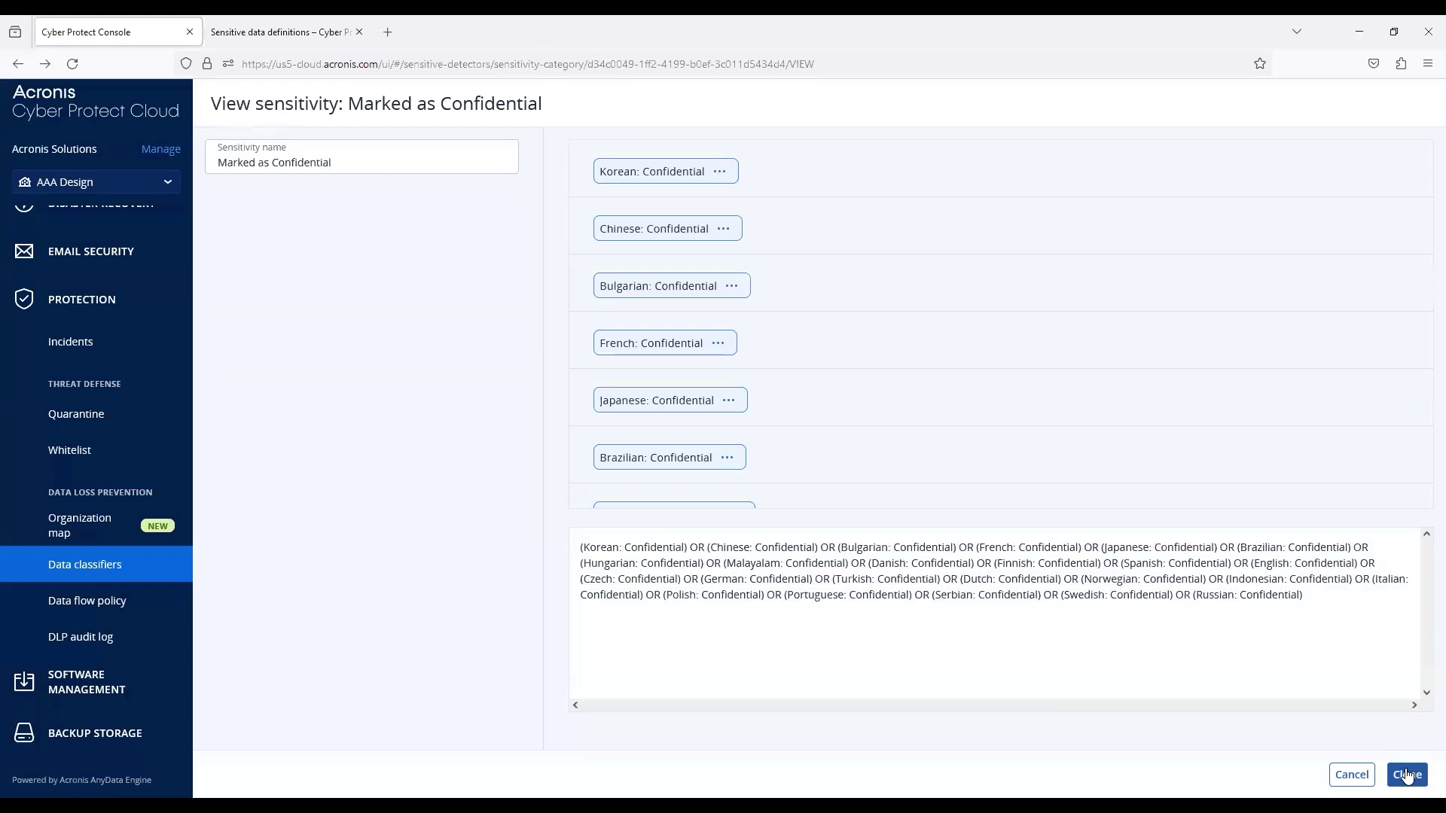
pyautogui.click(1352, 775)
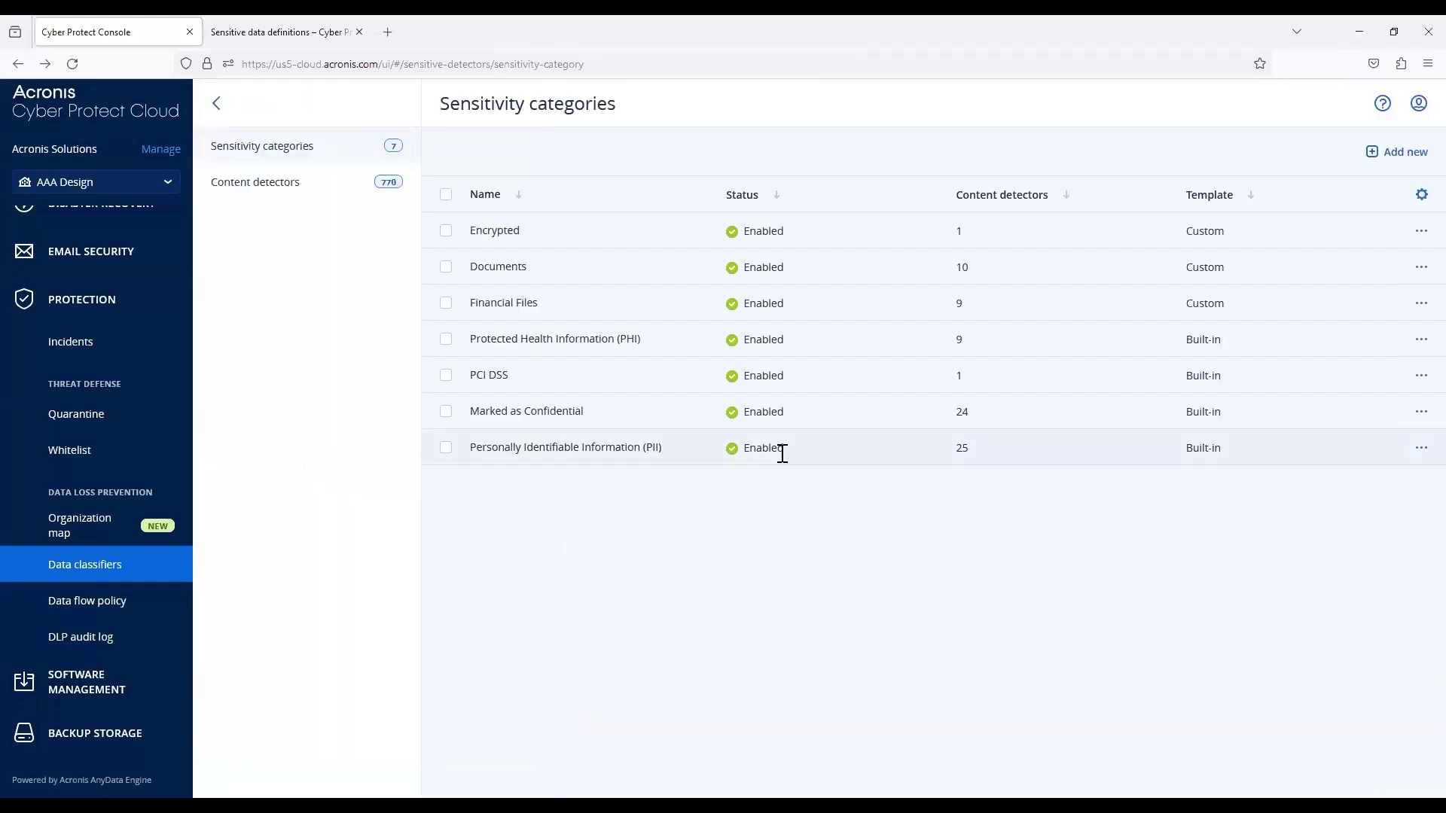
# Create a new custom sensitivity category named CEO Level Documents
pyautogui.click(1420, 232)
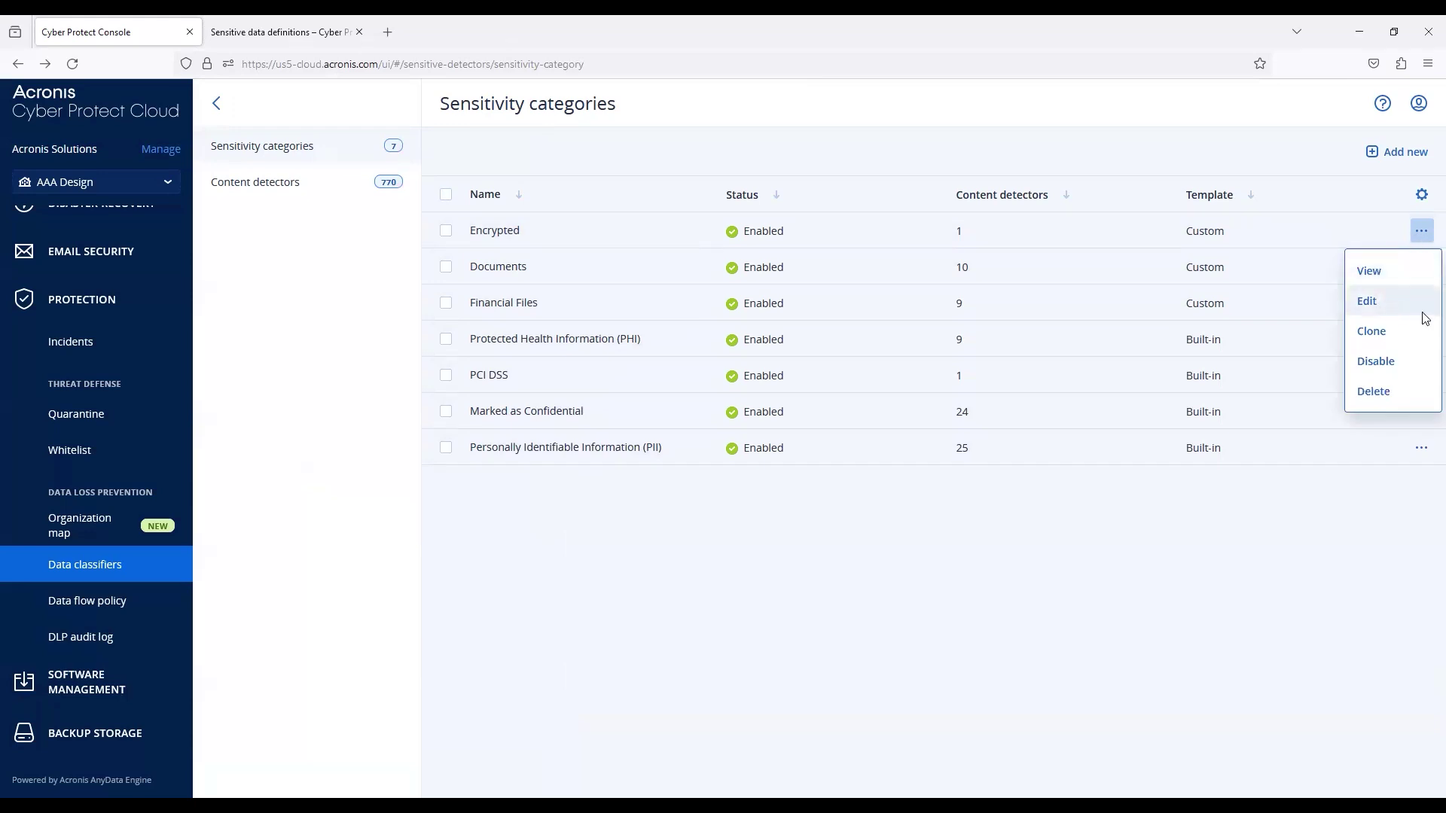
pyautogui.click(1400, 155)
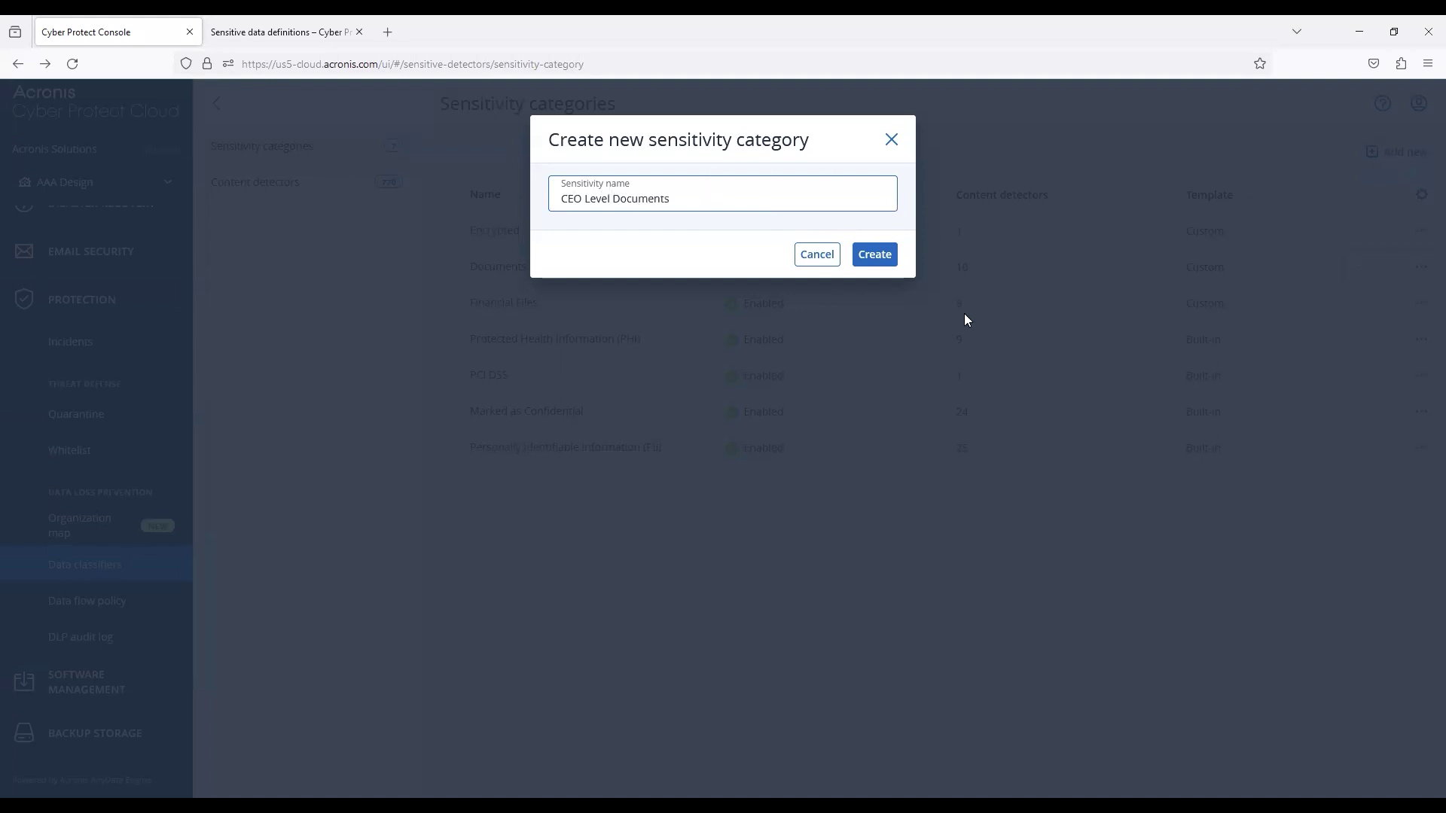
pyautogui.moveTo(571, 197); pyautogui.dragTo(710, 200)
pyautogui.click(710, 200)
pyautogui.click(878, 260)
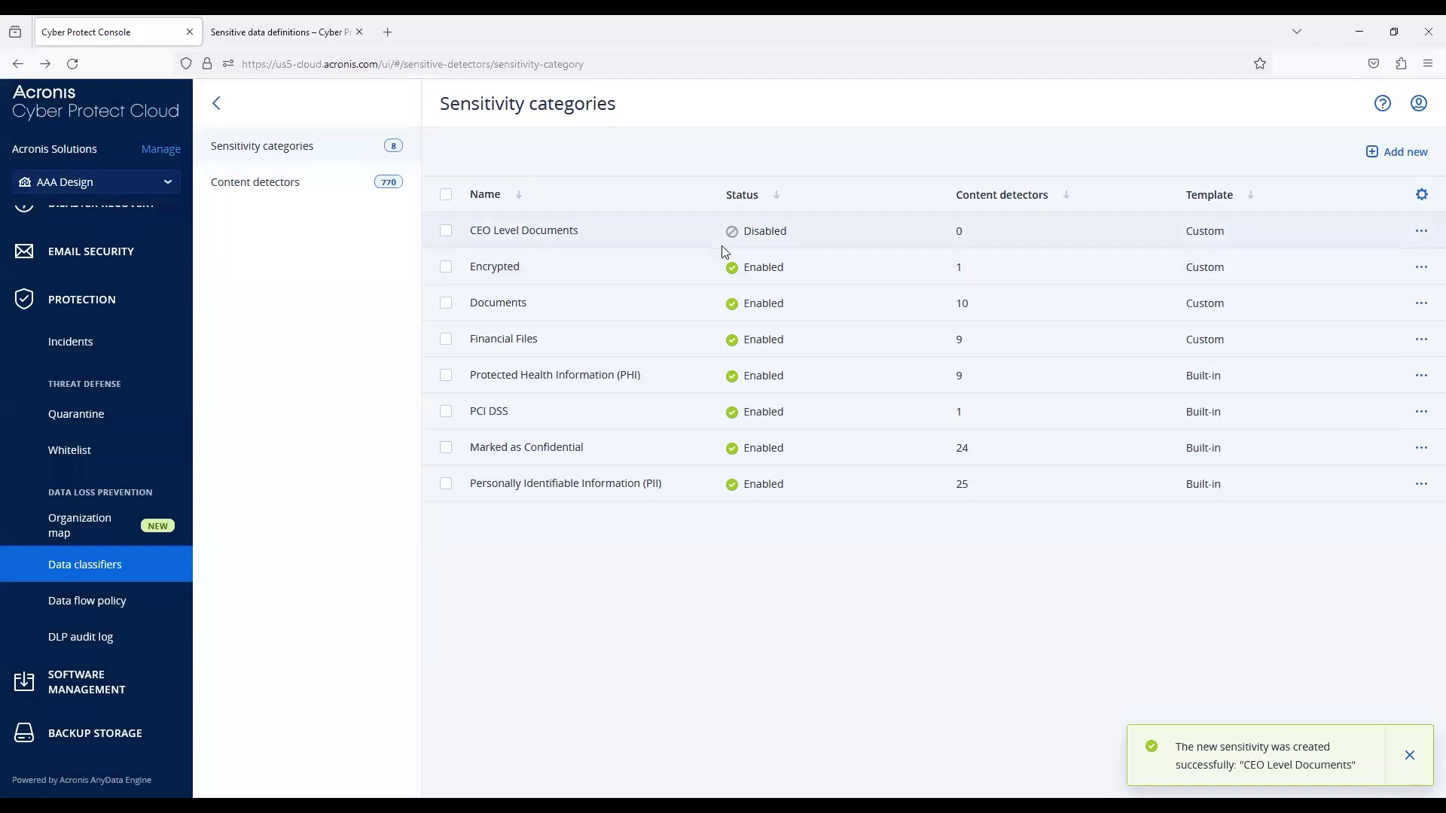
# Edit the CEO Level Documents category and bring up the list of content detectors that can be added to it
pyautogui.click(701, 242)
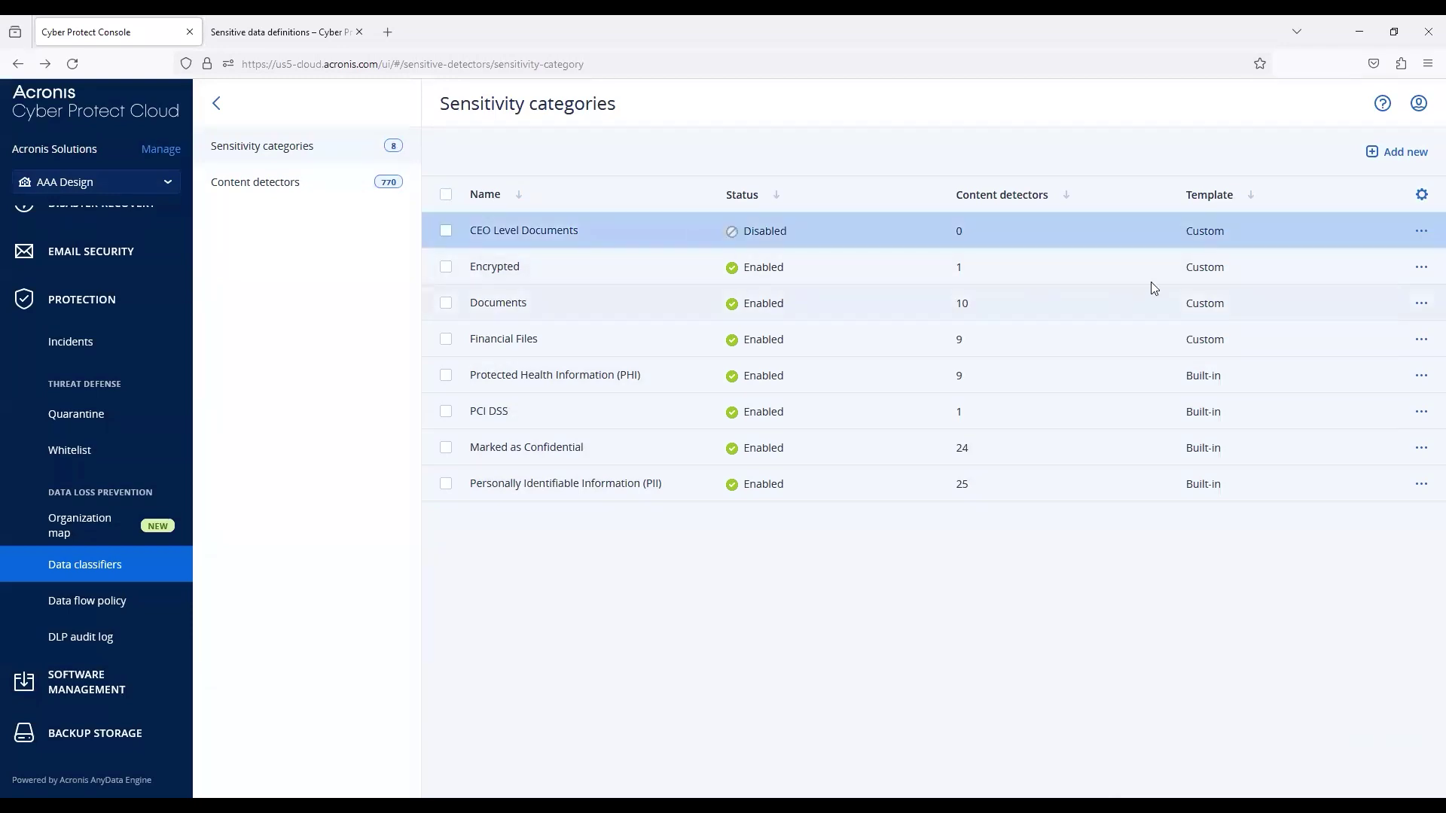
pyautogui.click(1421, 231)
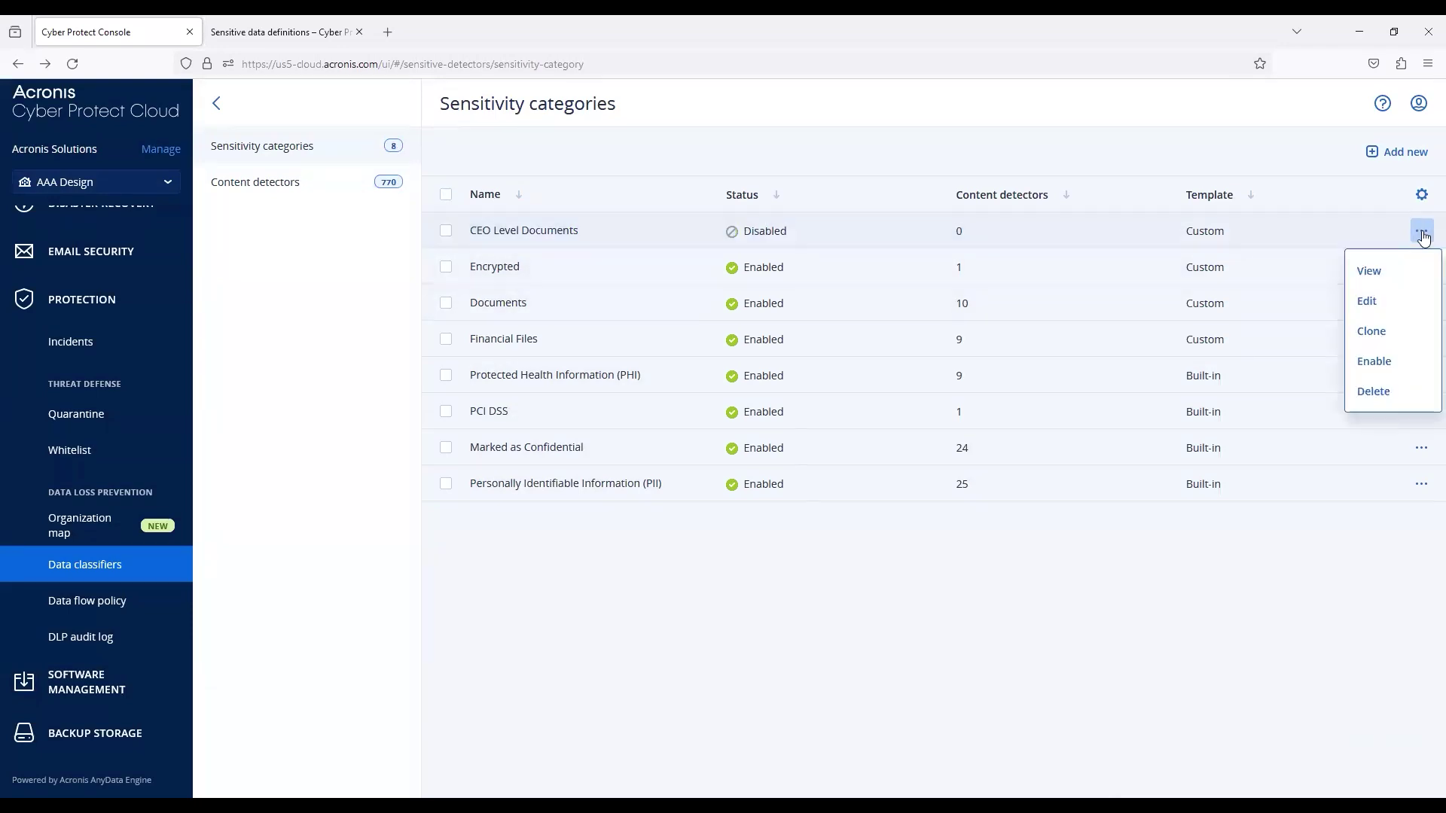
pyautogui.click(1367, 304)
pyautogui.click(626, 172)
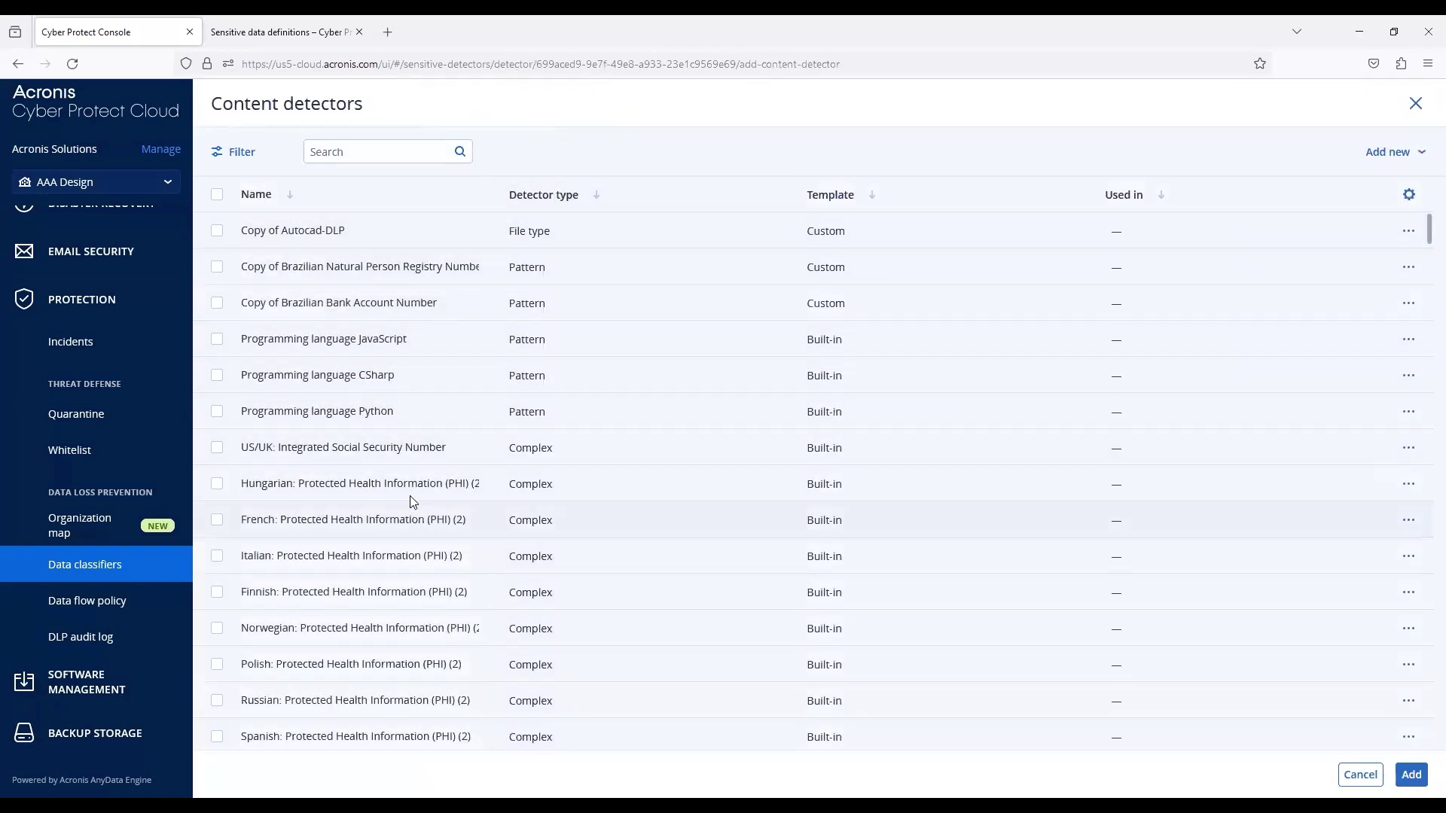
# Set the content detector filter to Used in None and the detector types Filetype, Keyword and Pattern
pyautogui.click(235, 153)
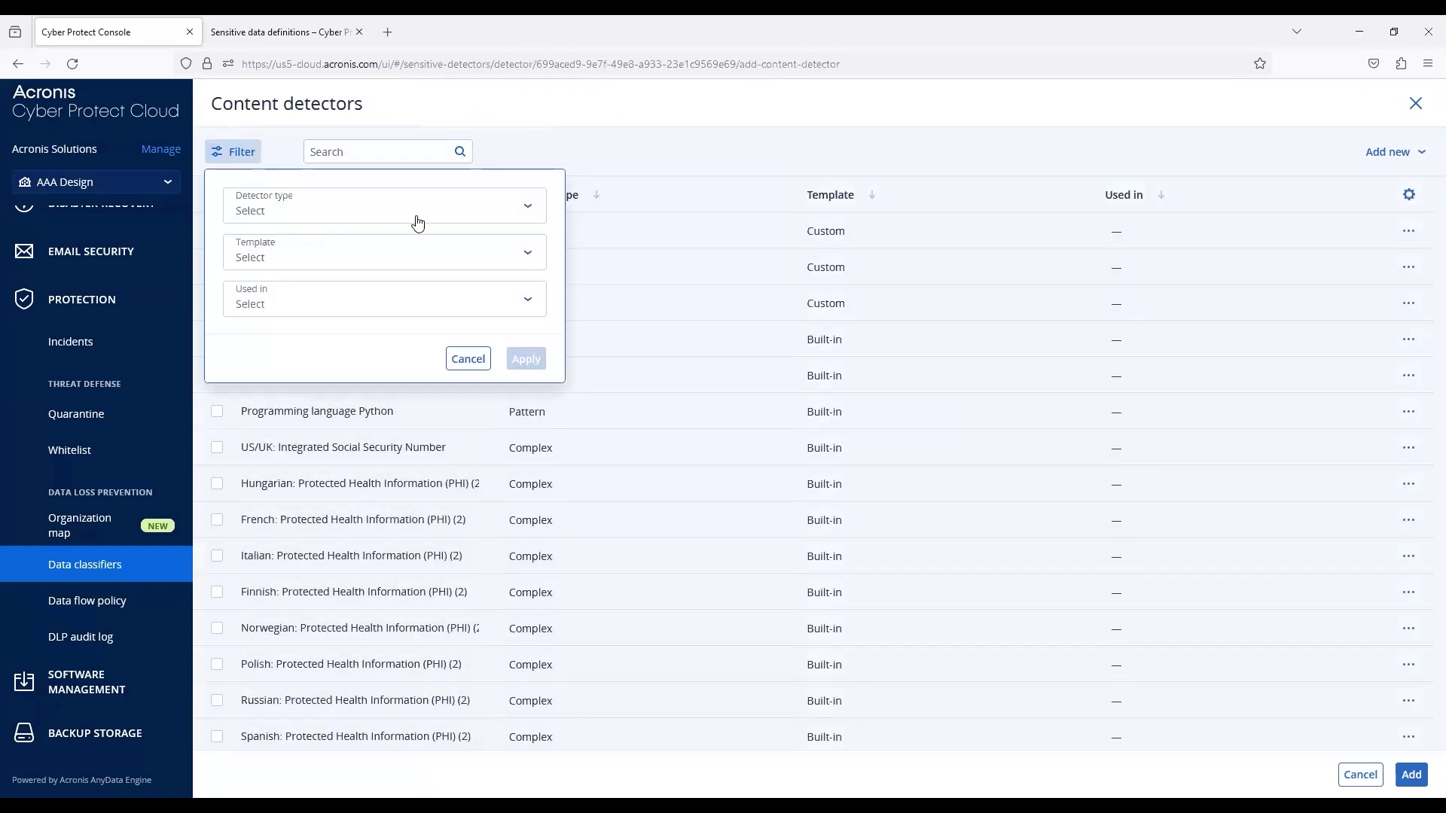
pyautogui.click(393, 308)
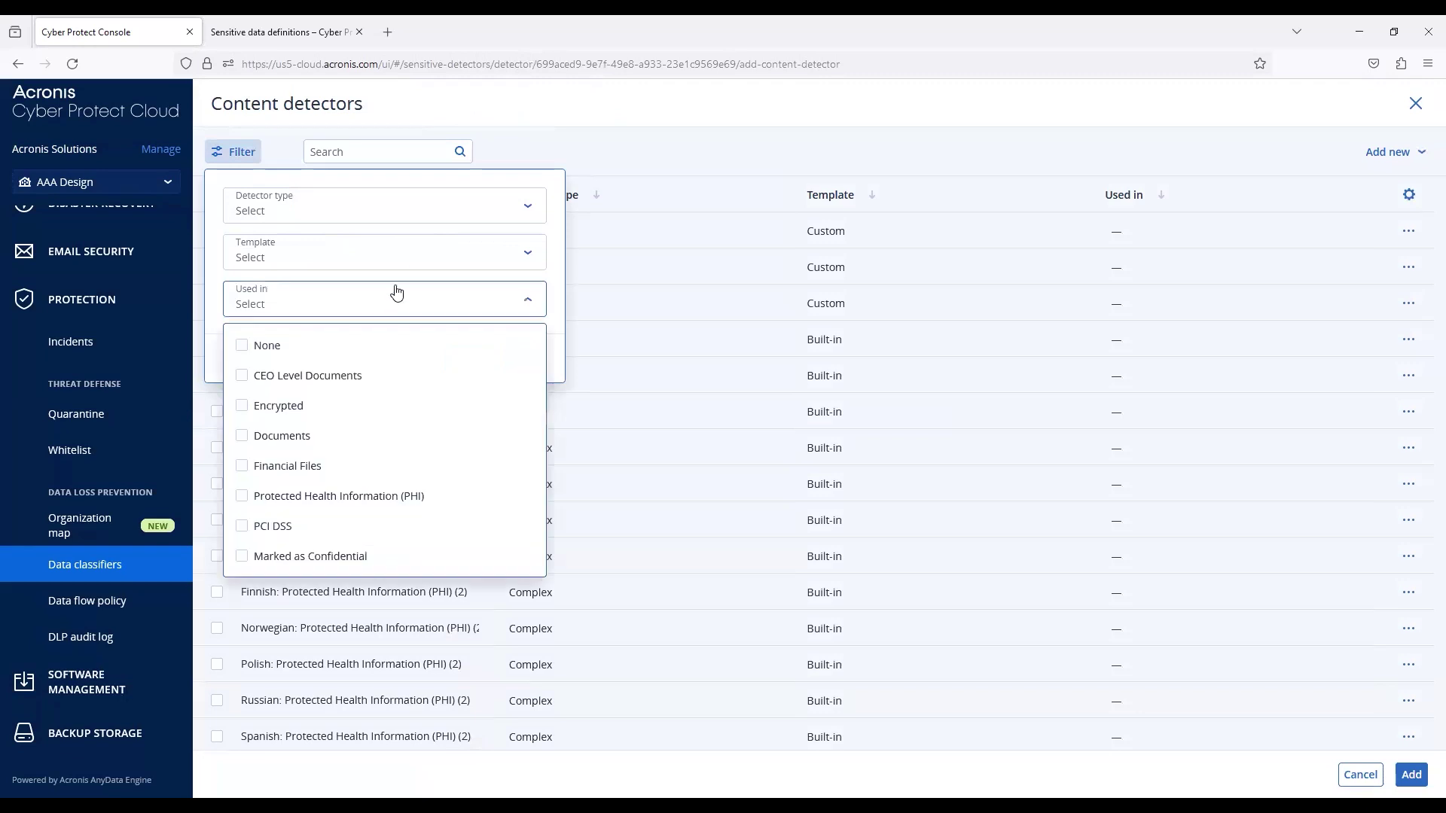
pyautogui.click(248, 348)
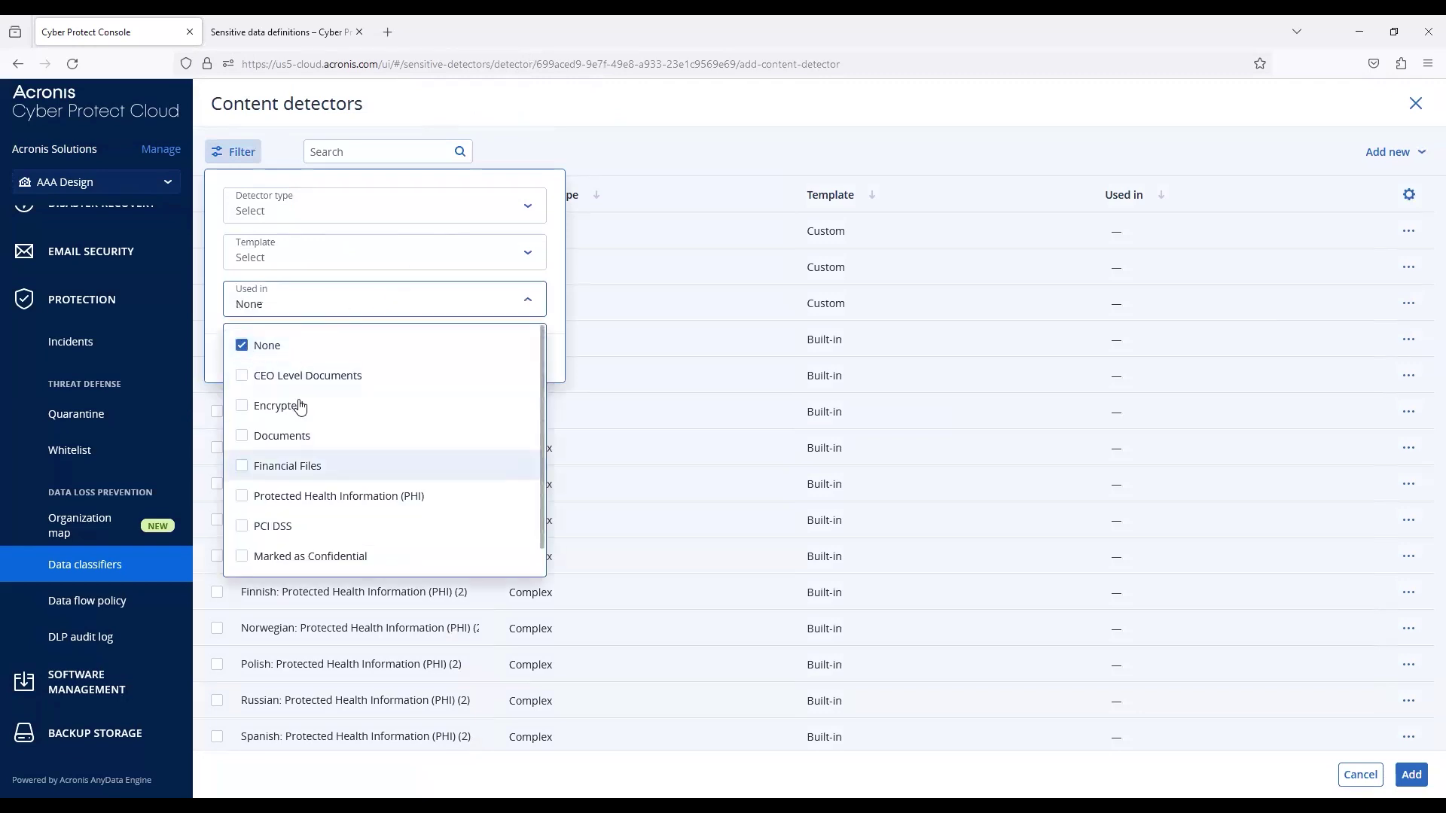
pyautogui.click(296, 305)
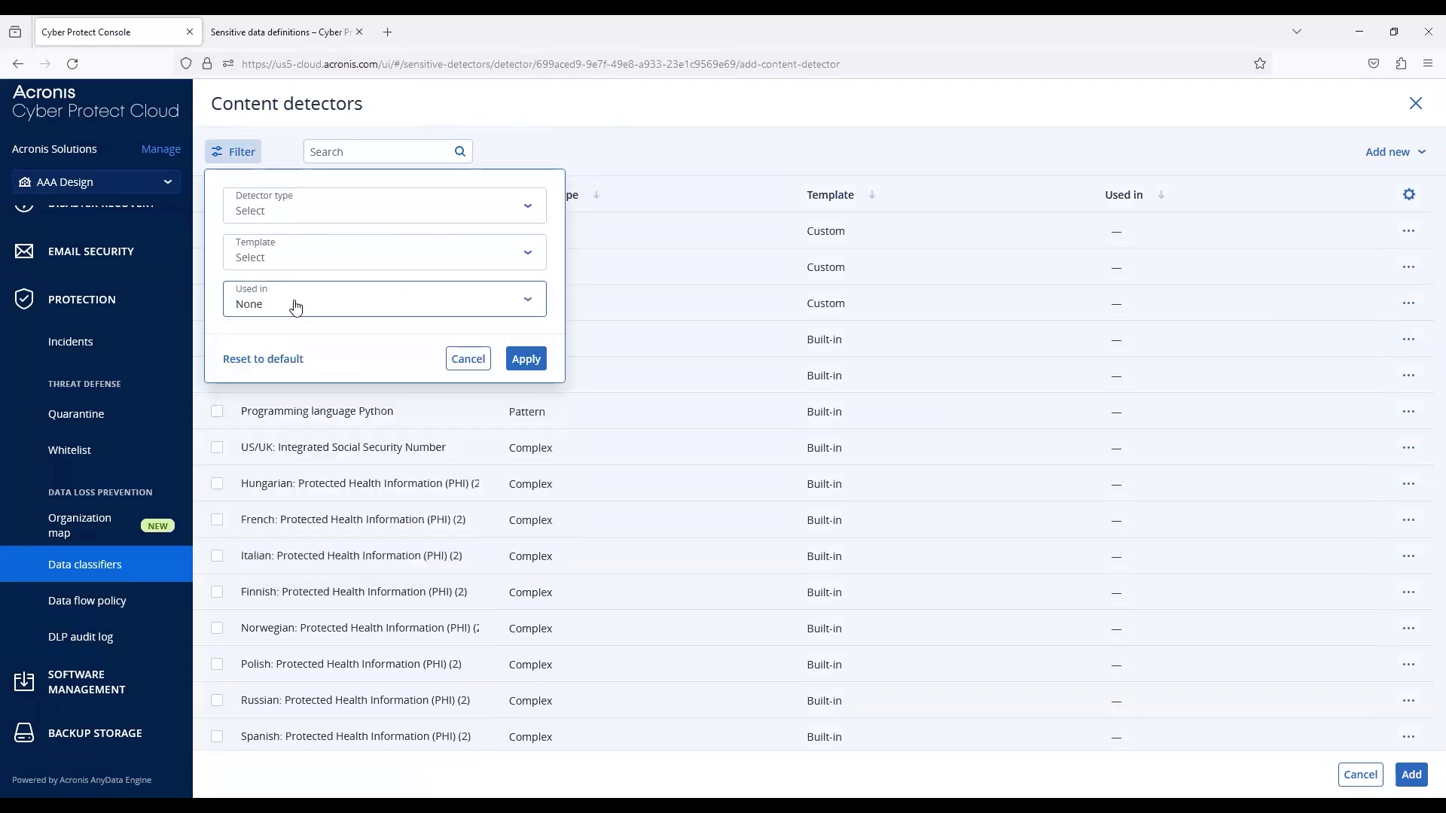
pyautogui.click(304, 214)
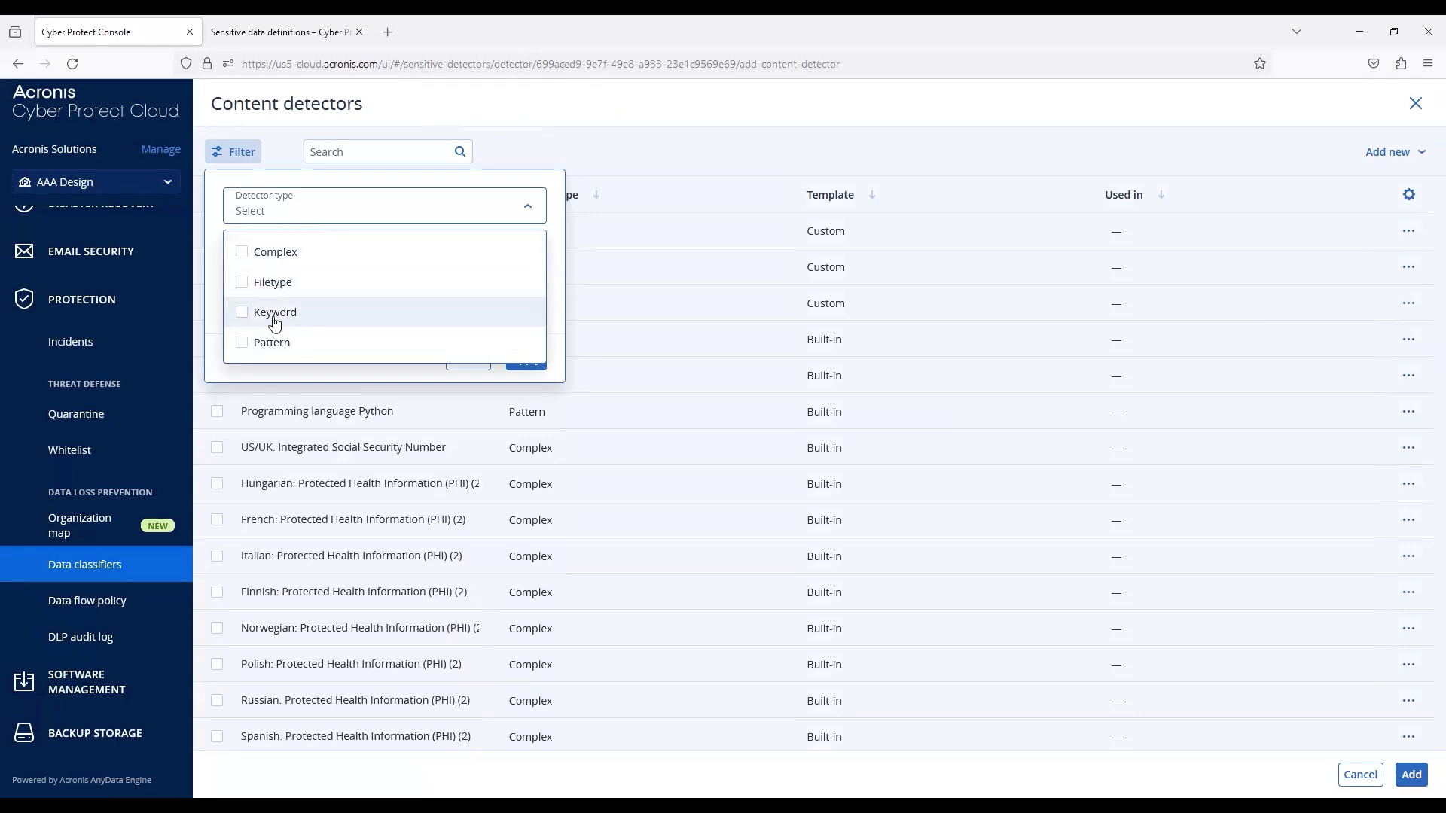
pyautogui.click(275, 319)
pyautogui.click(272, 284)
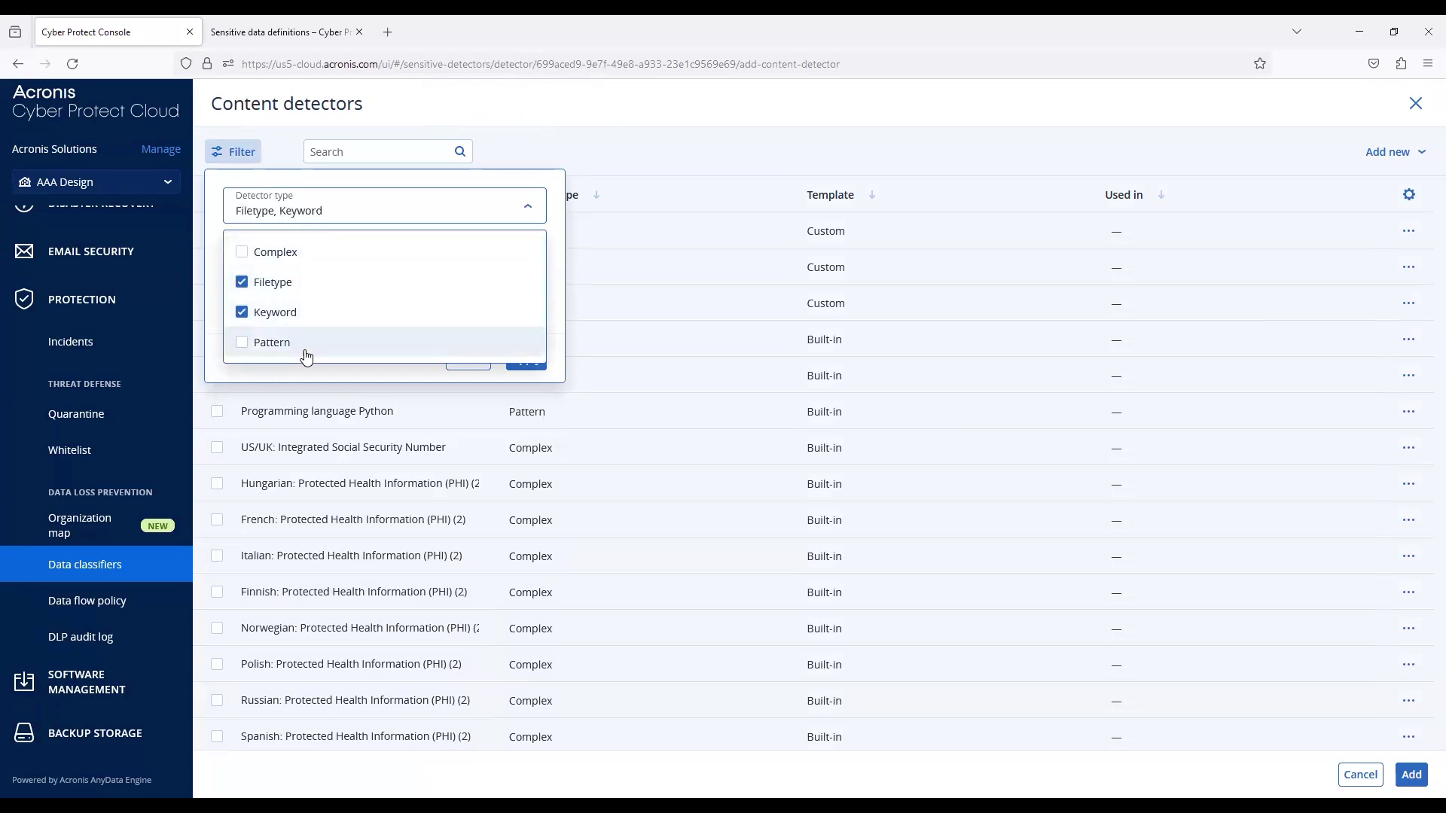
pyautogui.click(275, 347)
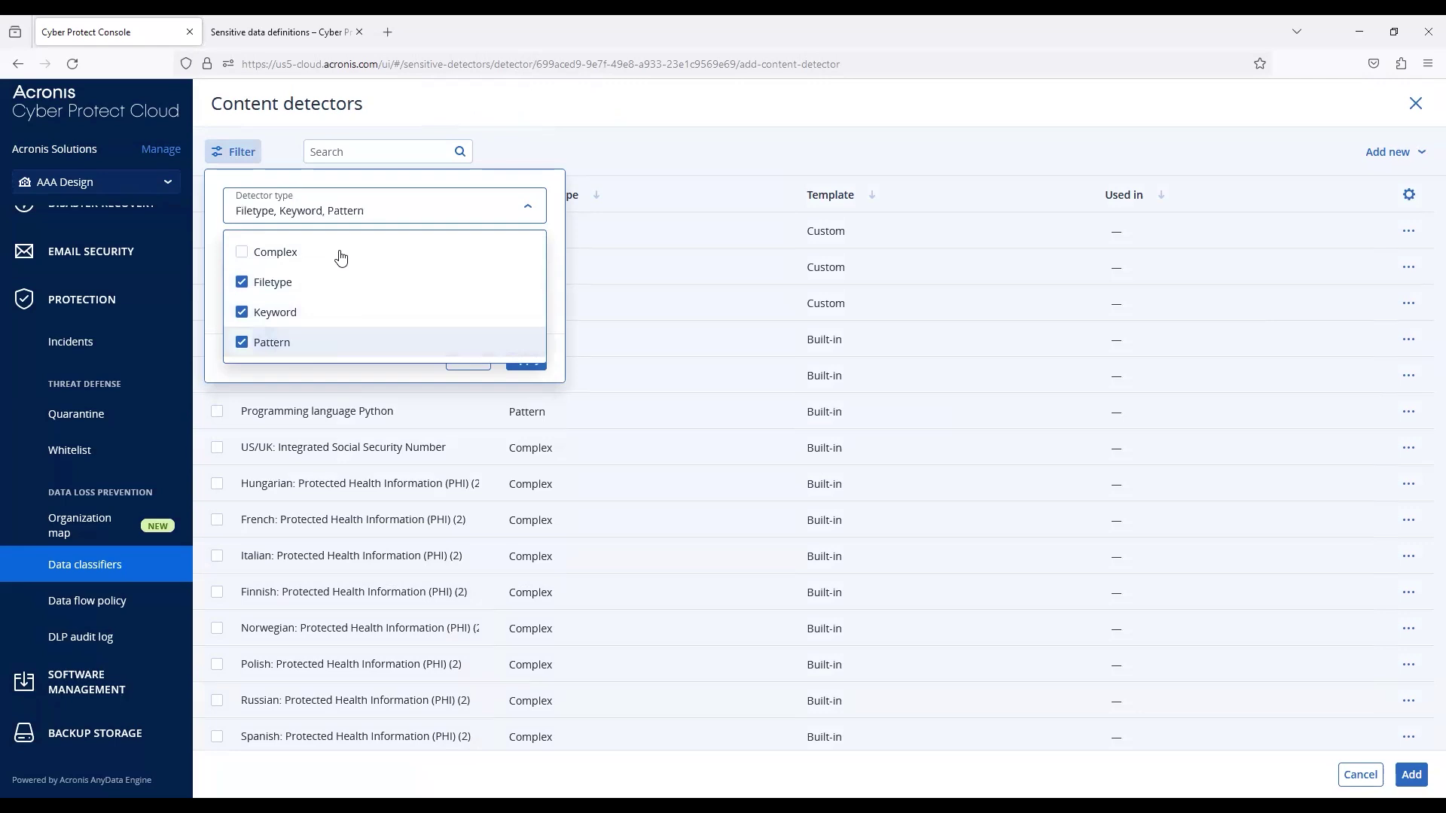
pyautogui.click(358, 187)
# Restrict the detector filter to the Built-in template and apply it to the list
pyautogui.click(281, 260)
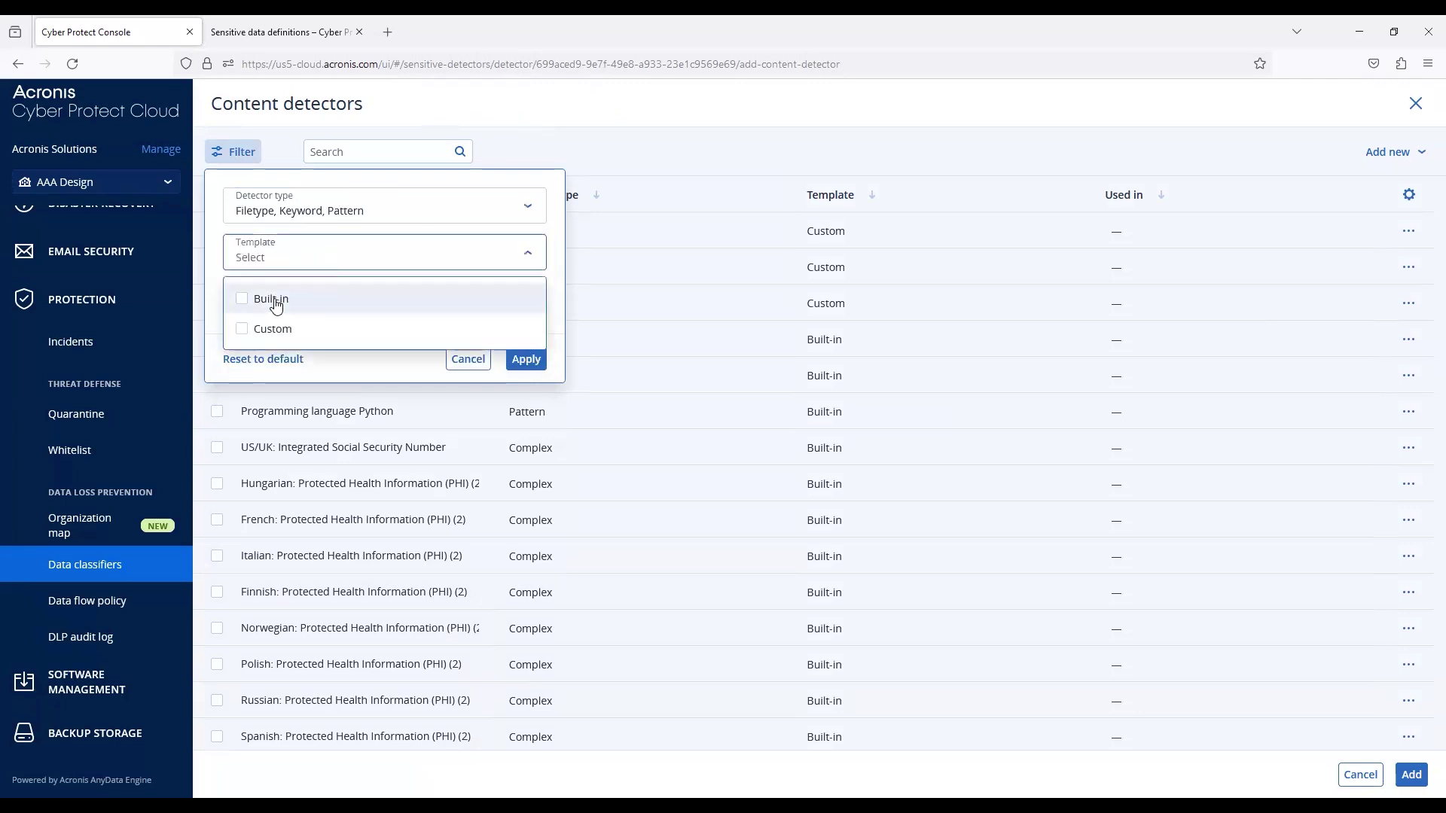
pyautogui.click(270, 299)
pyautogui.click(297, 259)
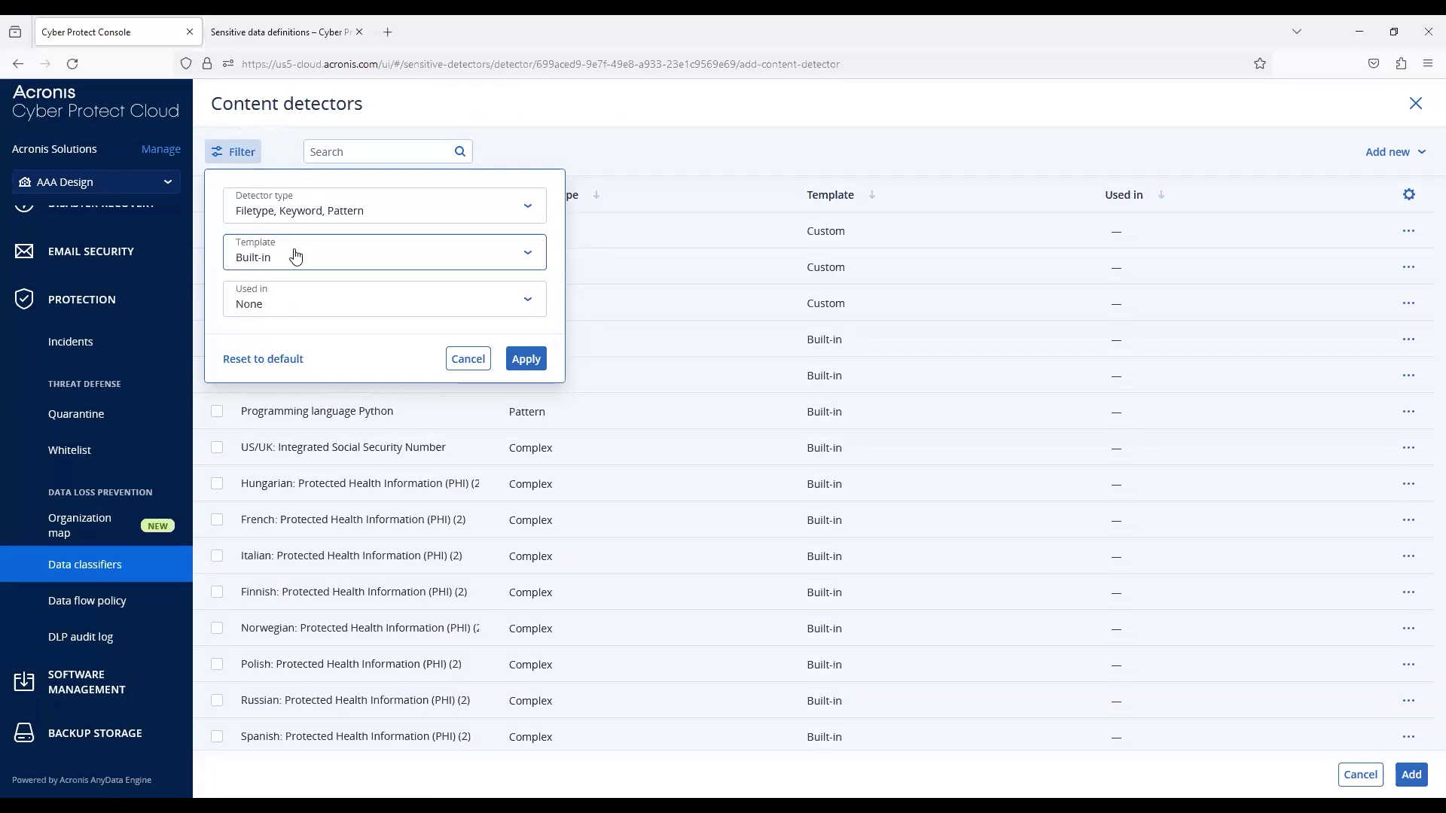
pyautogui.click(295, 258)
pyautogui.click(262, 299)
pyautogui.click(262, 301)
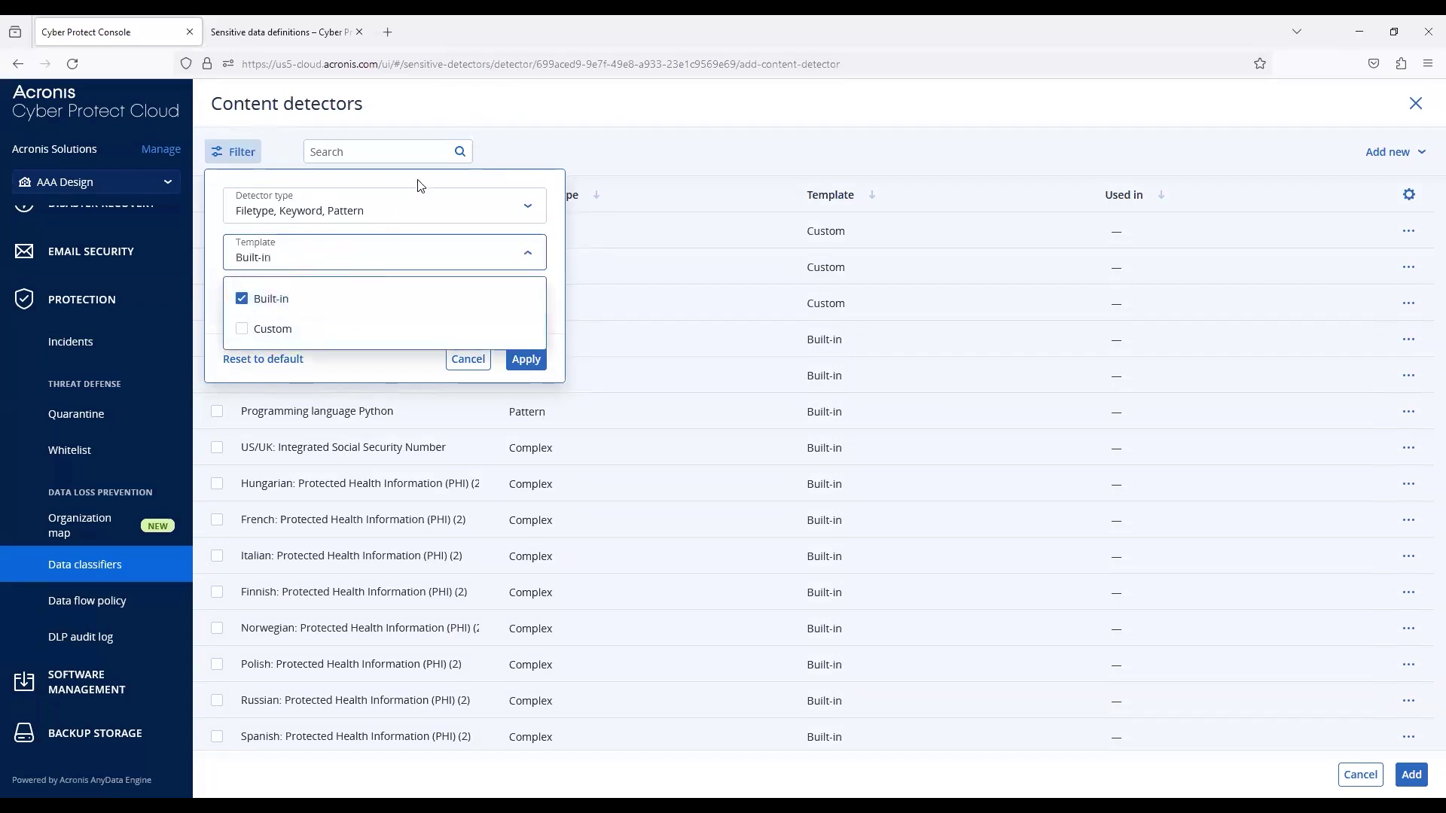
pyautogui.click(420, 185)
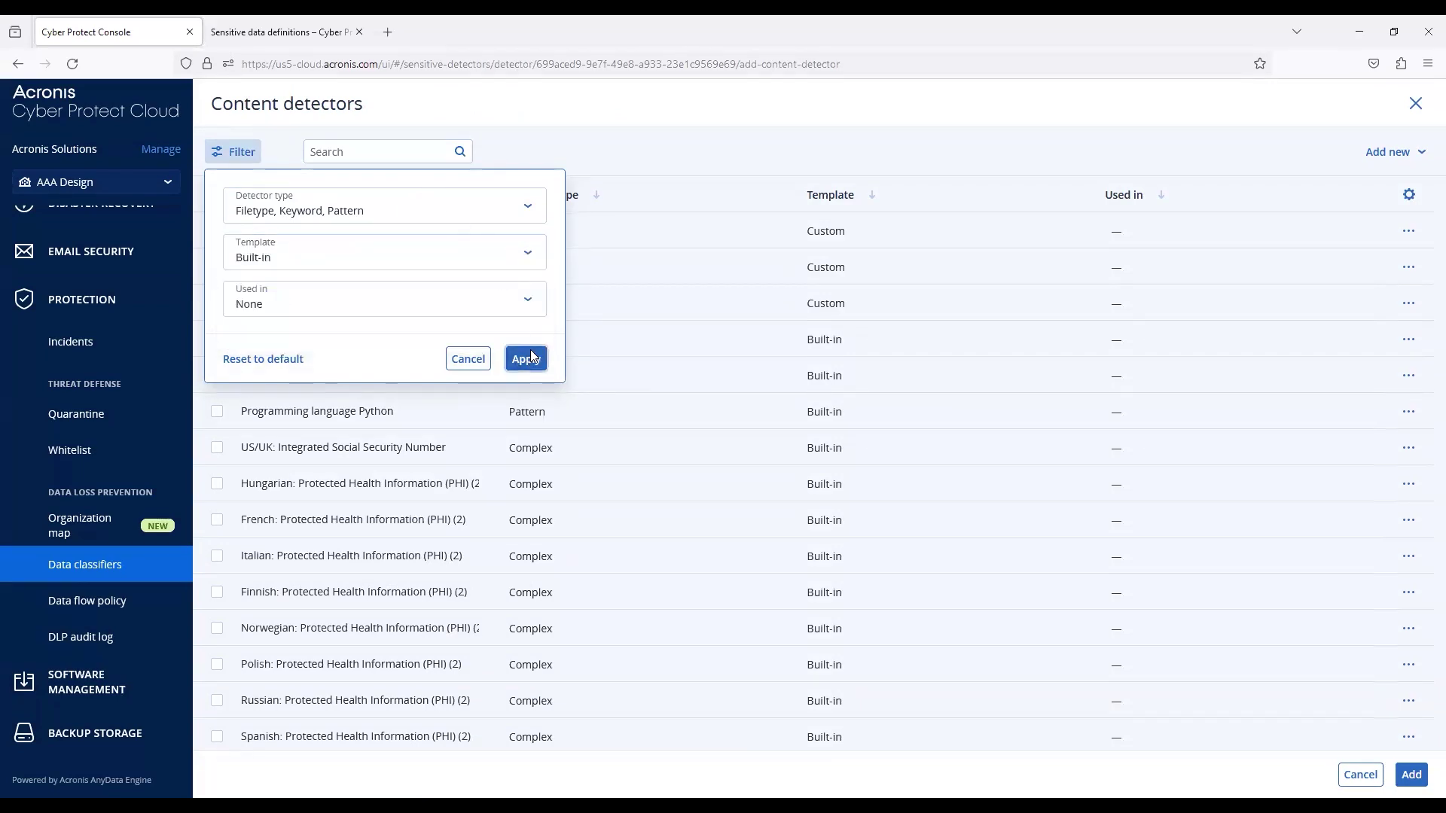
pyautogui.click(526, 360)
# Browse the filtered detectors, view the regular expression of Singapore Personal Identification Number: Pattern, and return to the detector list
pyautogui.scroll(-5, 663, 411)
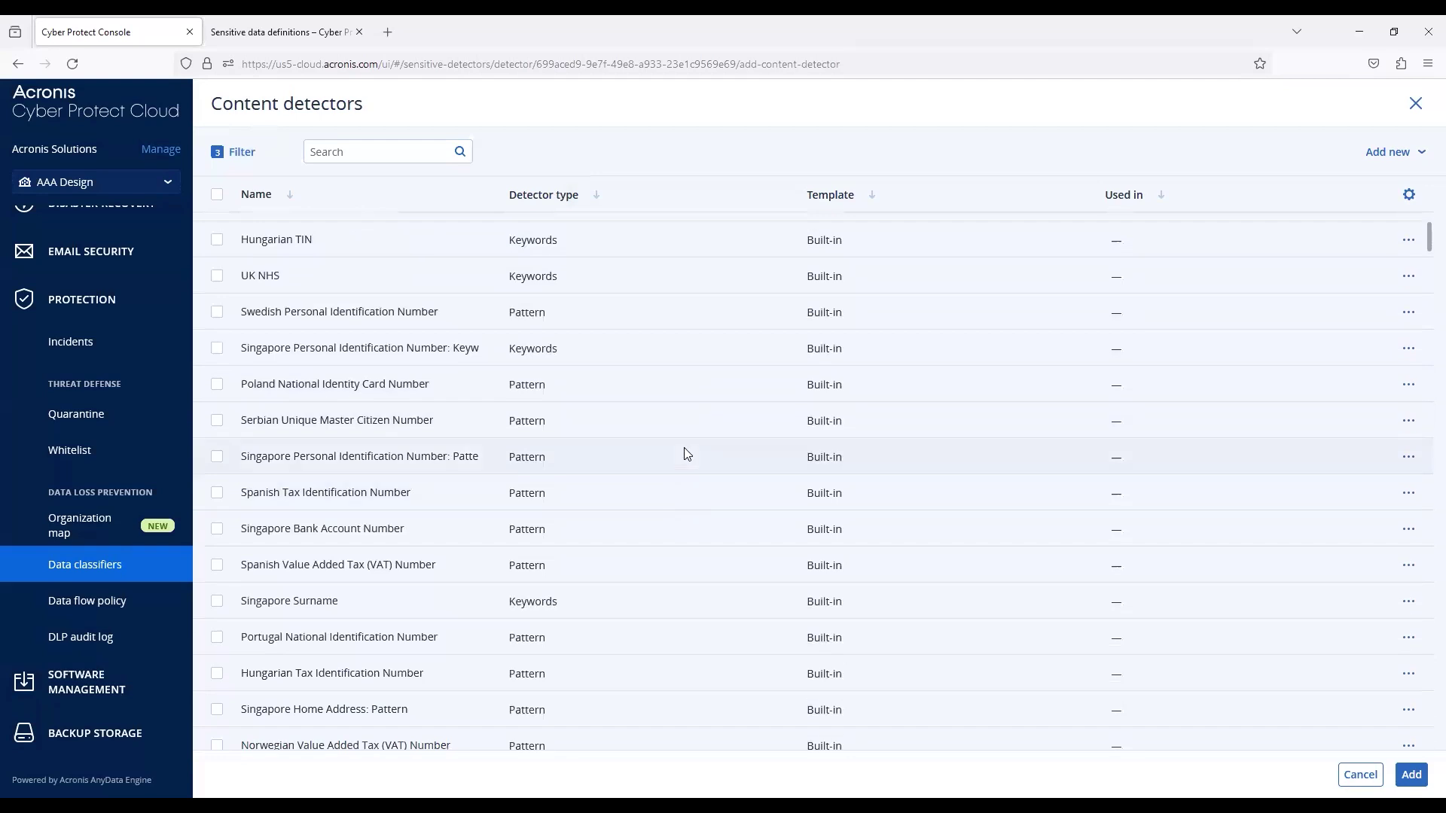
pyautogui.scroll(-2, 674, 572)
pyautogui.scroll(5, 670, 592)
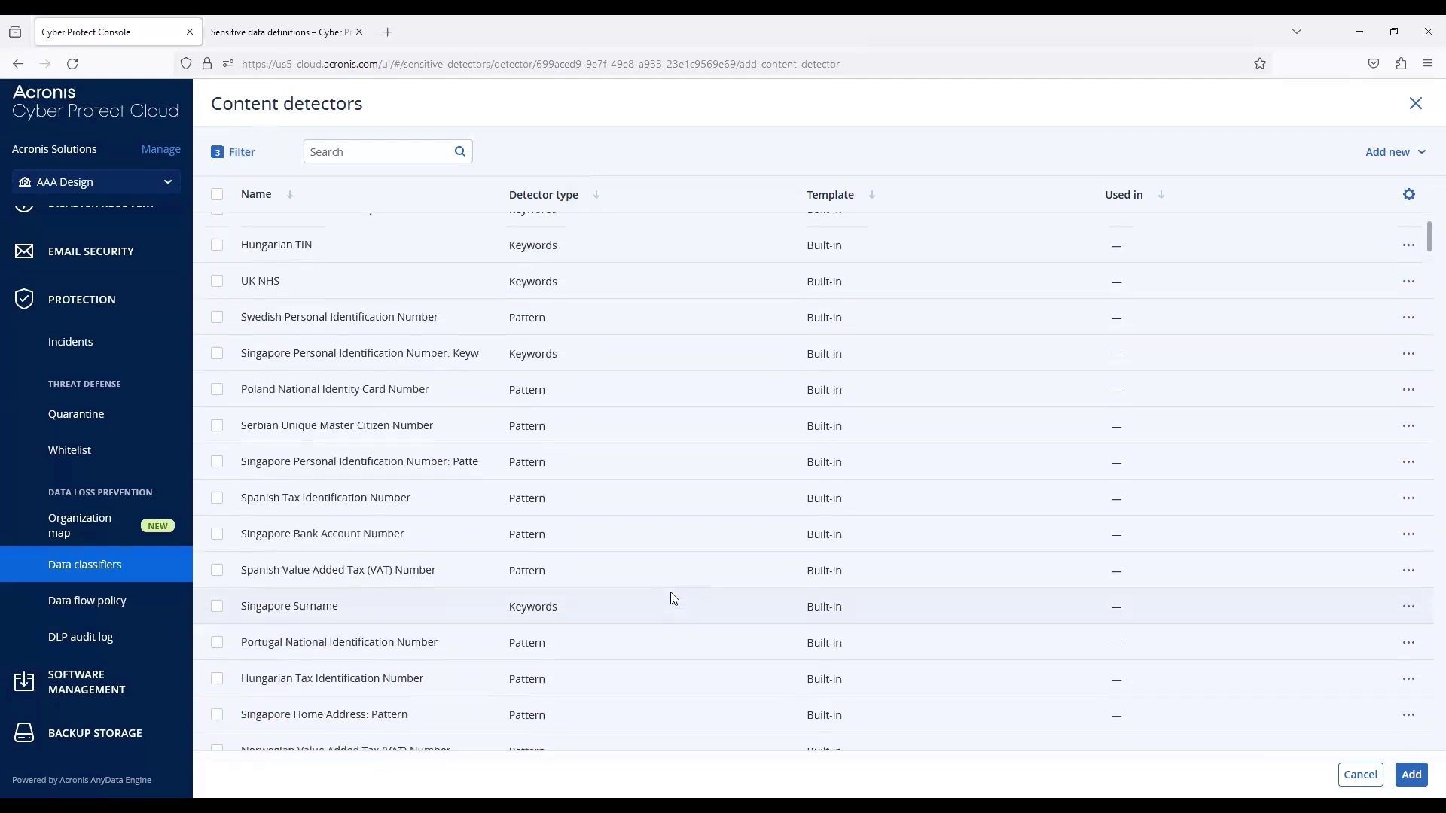
pyautogui.scroll(-2, 671, 597)
pyautogui.scroll(-2, 439, 381)
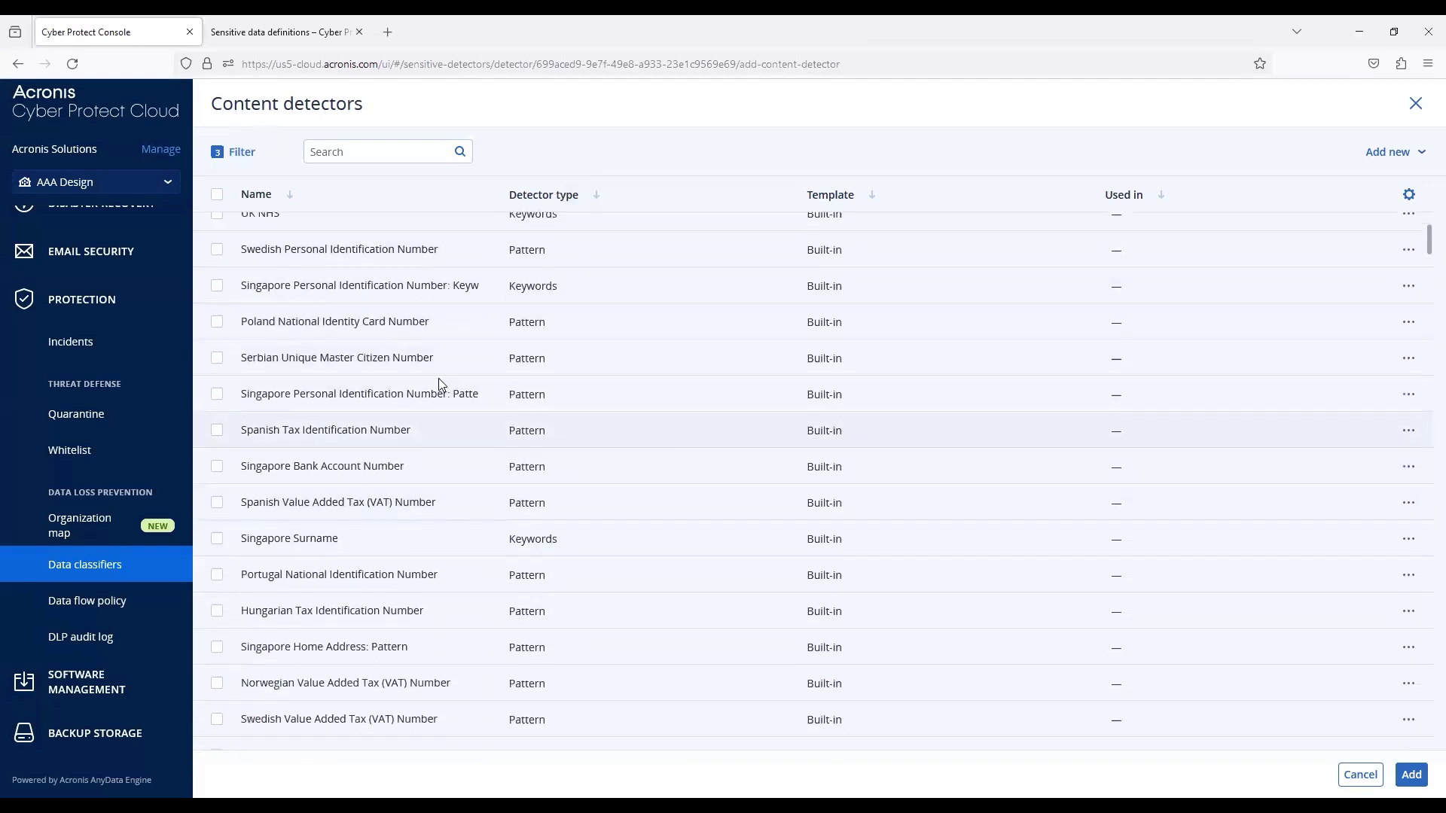
pyautogui.scroll(-2, 555, 613)
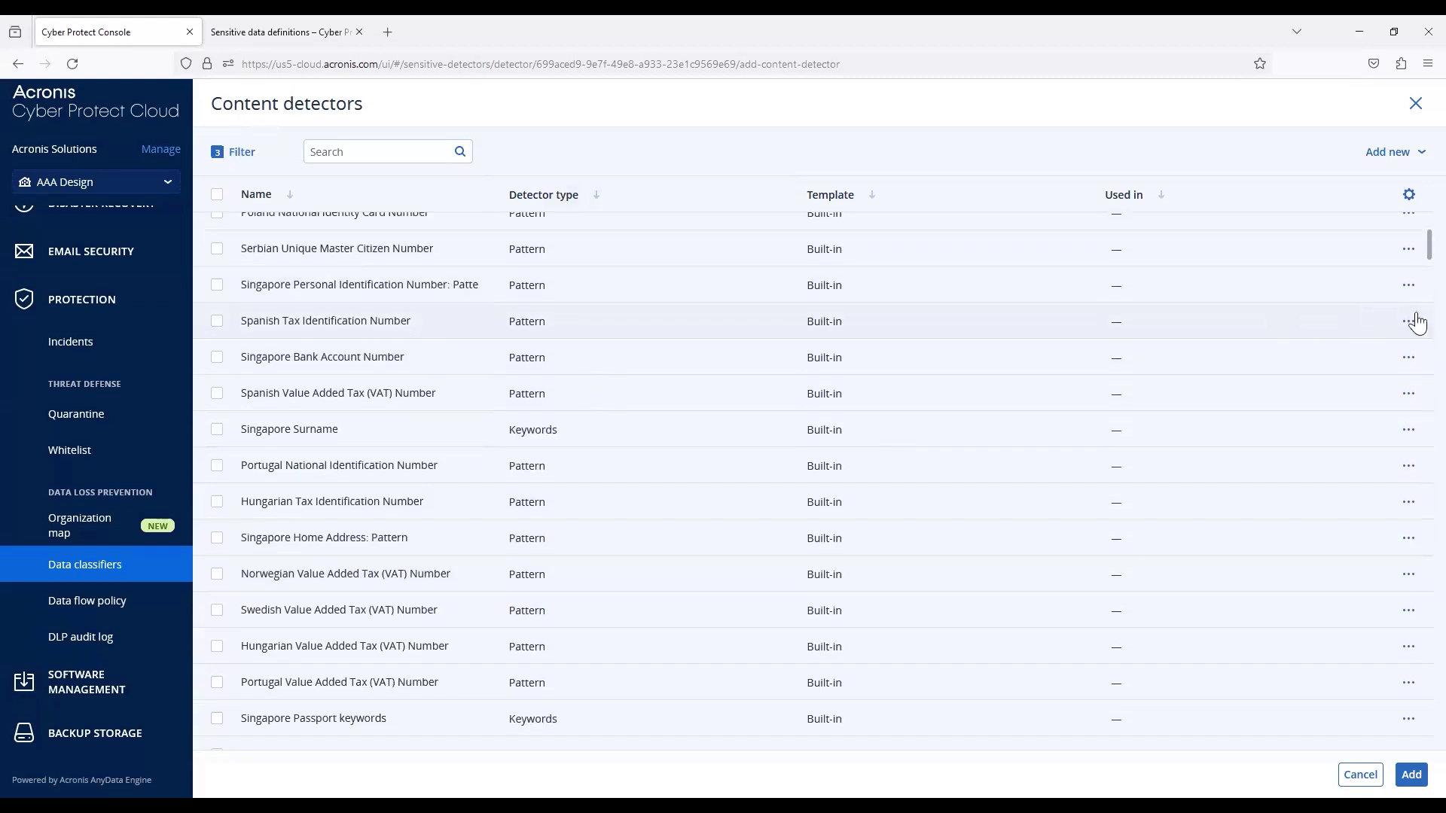
pyautogui.click(1407, 286)
pyautogui.click(1395, 328)
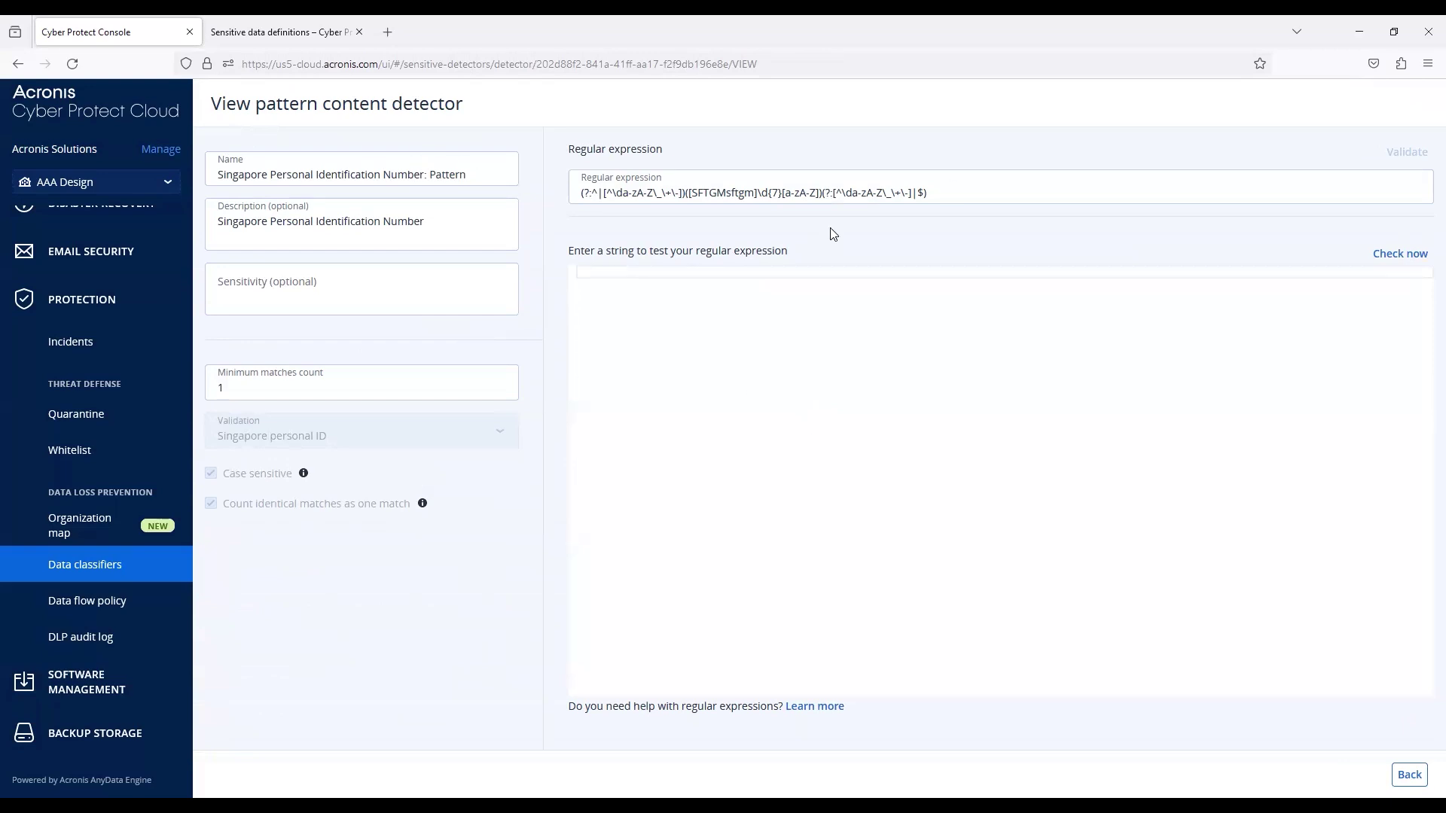
pyautogui.click(1408, 774)
# Select all content detectors in the unfiltered list and try to add them to the CEO Level Documents category
pyautogui.scroll(-5, 341, 481)
pyautogui.scroll(-3, 345, 595)
pyautogui.scroll(5, 218, 317)
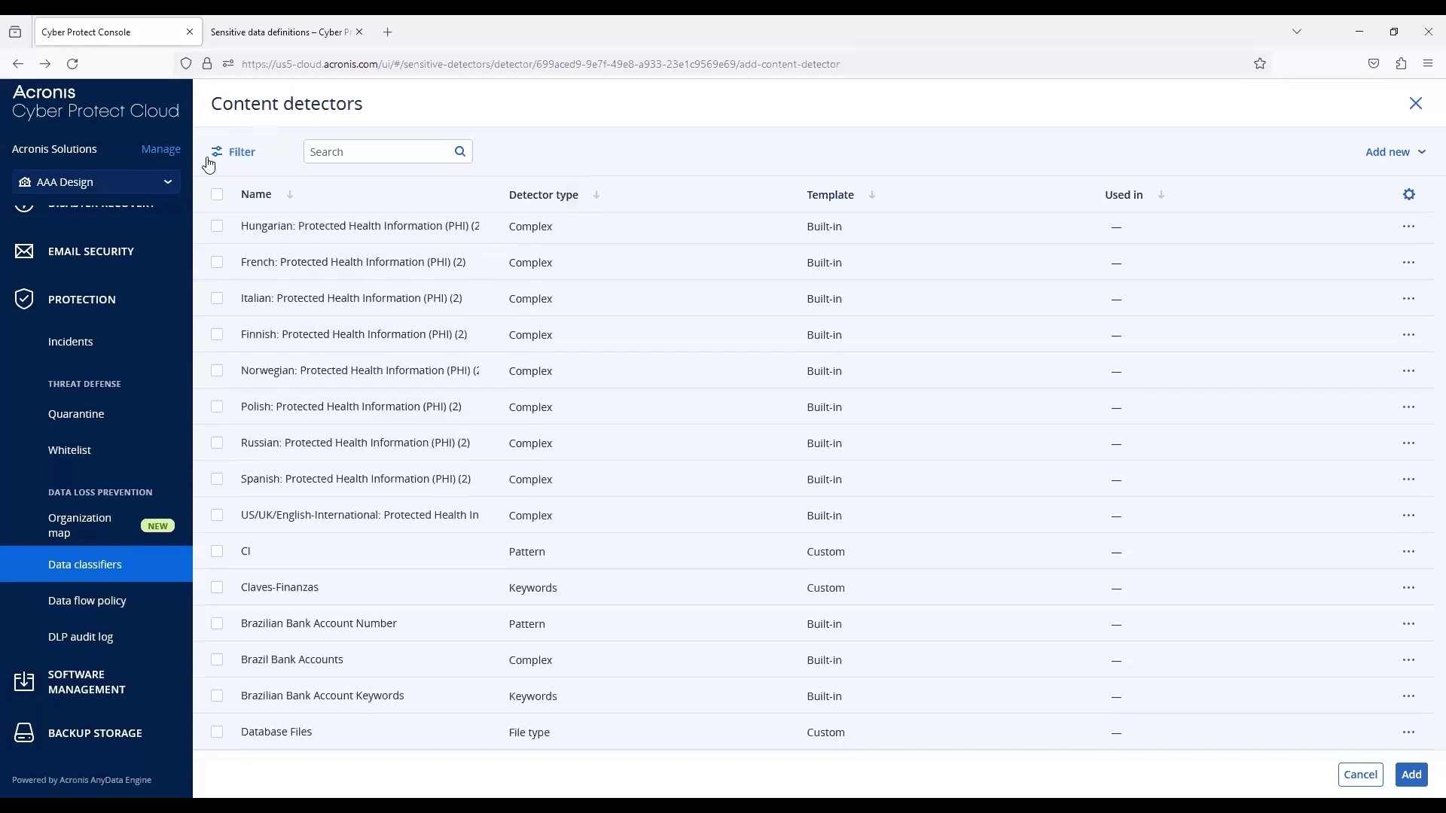
pyautogui.click(217, 195)
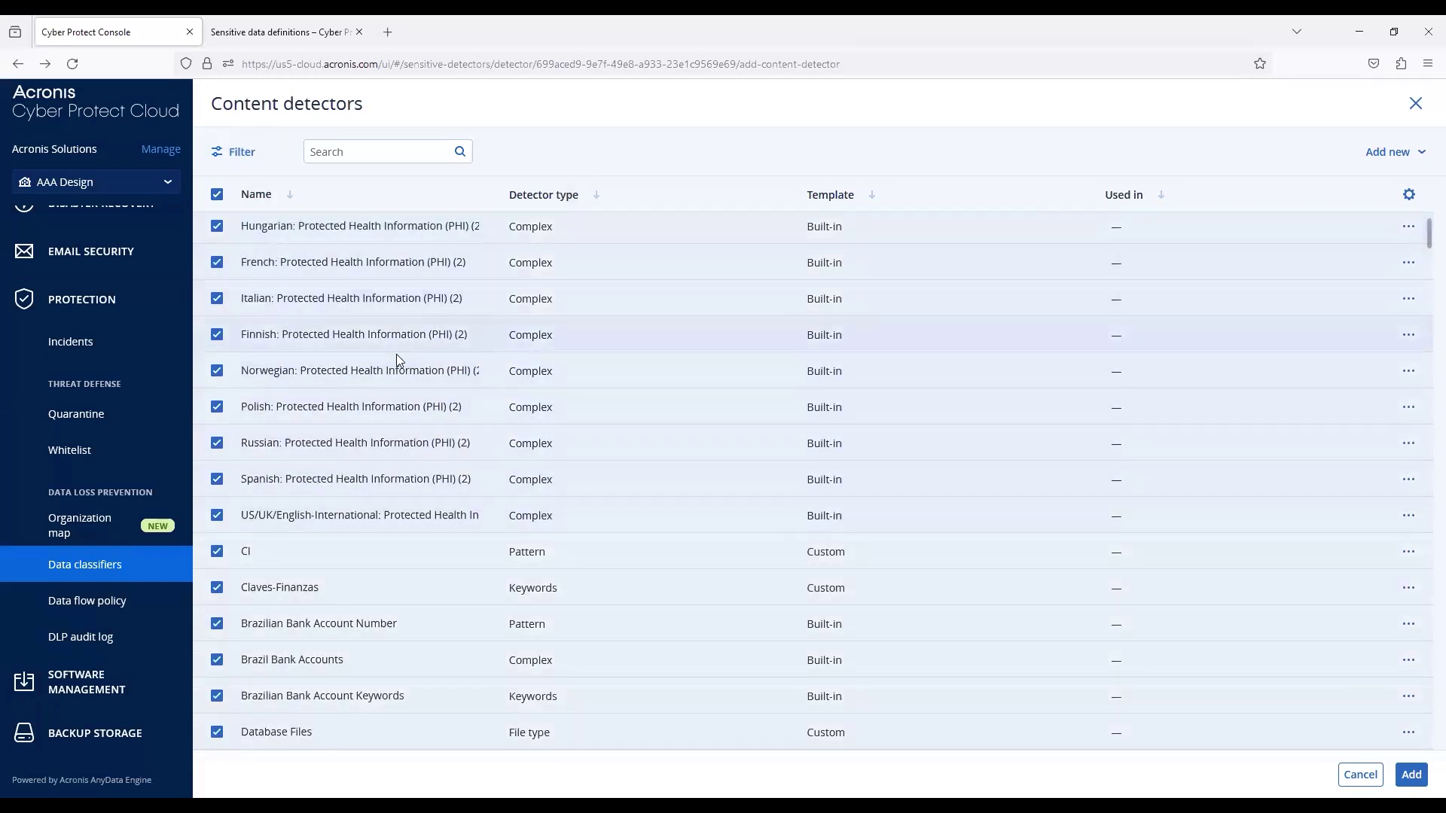
pyautogui.click(1411, 775)
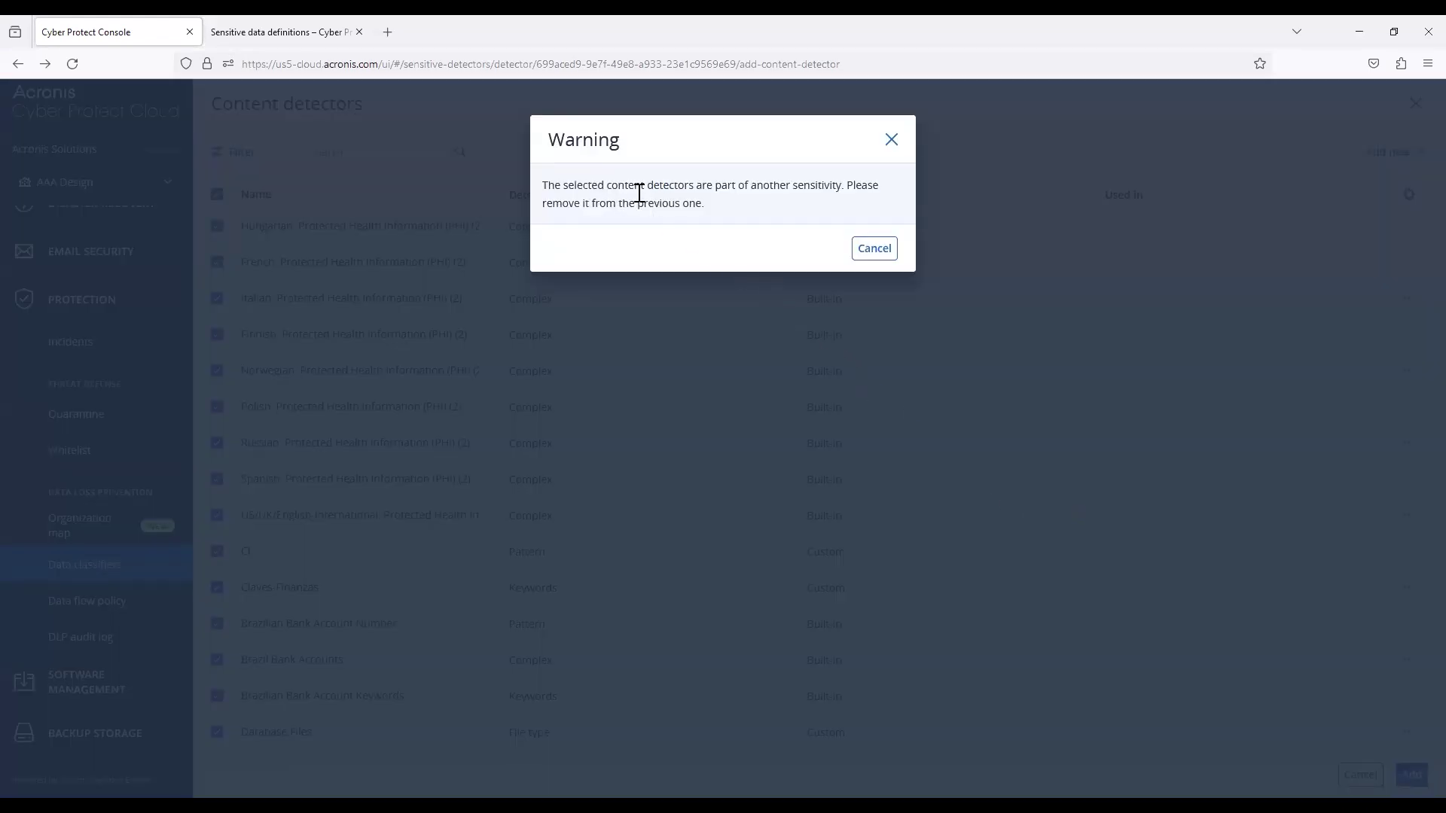
pyautogui.moveTo(607, 187); pyautogui.dragTo(741, 213)
pyautogui.click(742, 213)
pyautogui.moveTo(640, 205); pyautogui.dragTo(744, 204)
pyautogui.click(744, 204)
pyautogui.click(859, 255)
# Filter the selected content detectors to those with Used in set to None
pyautogui.scroll(-2, 1063, 497)
pyautogui.scroll(-3, 1039, 538)
pyautogui.scroll(-2, 1046, 549)
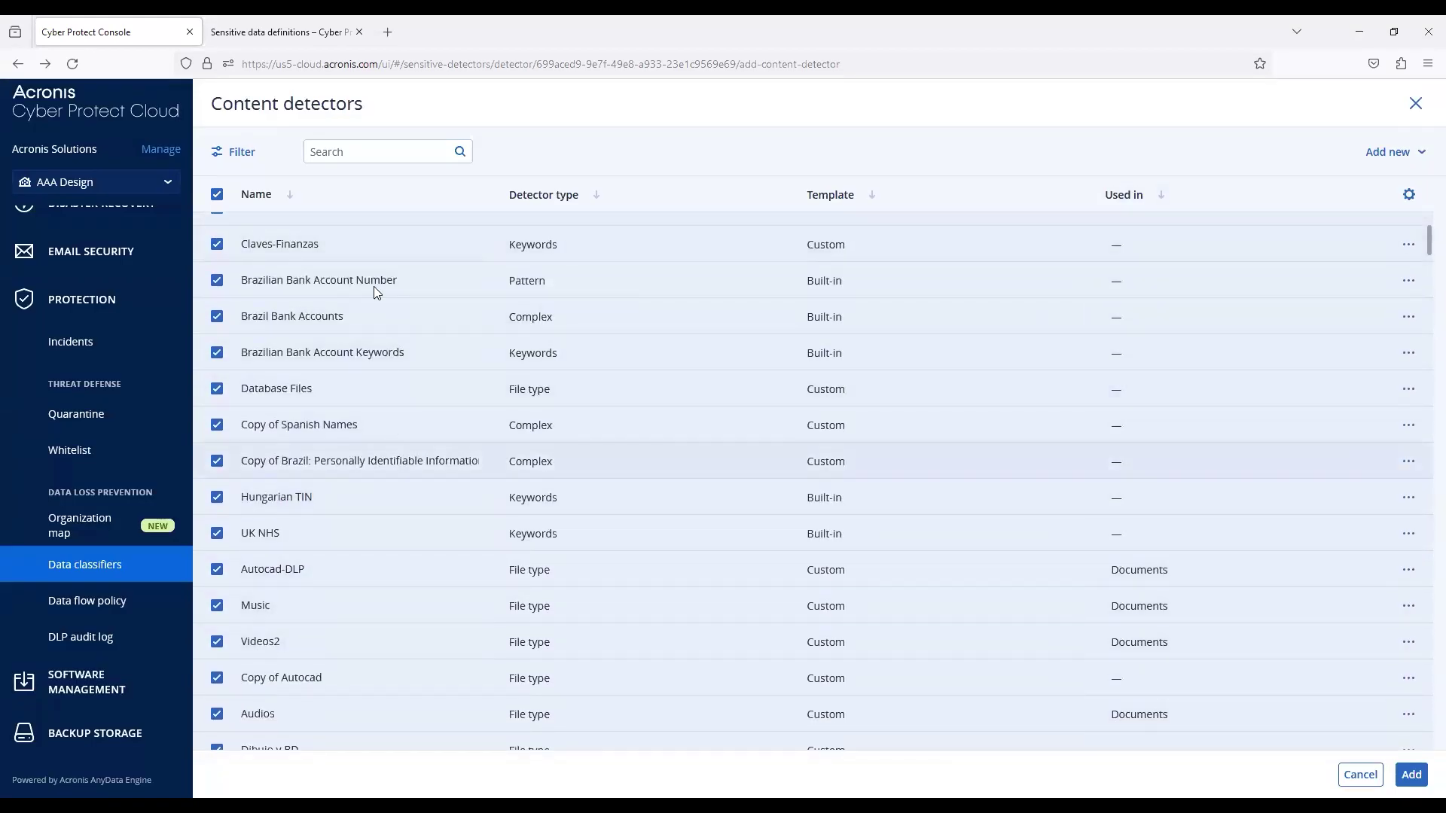
pyautogui.click(241, 154)
pyautogui.click(381, 308)
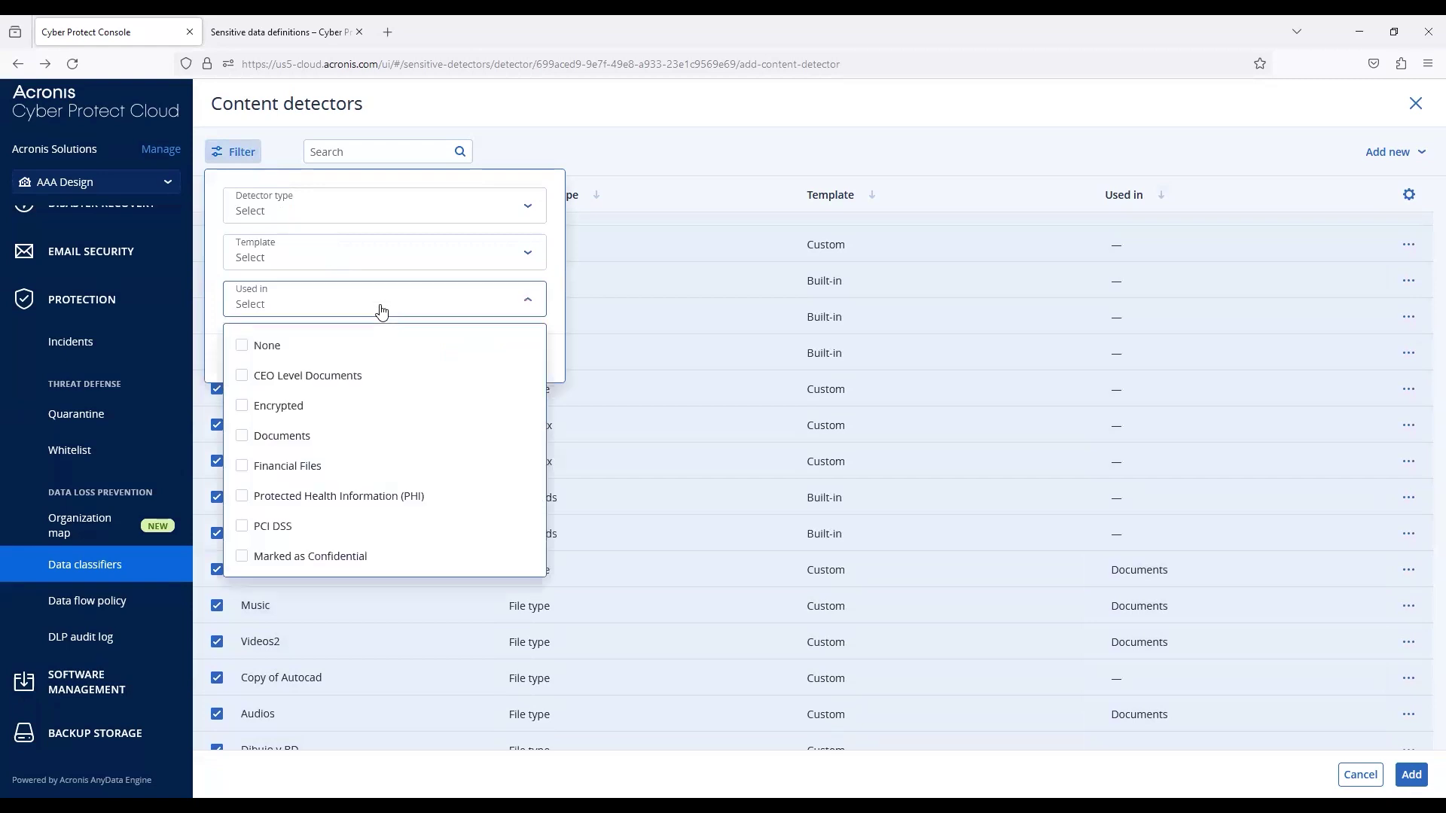
pyautogui.click(297, 347)
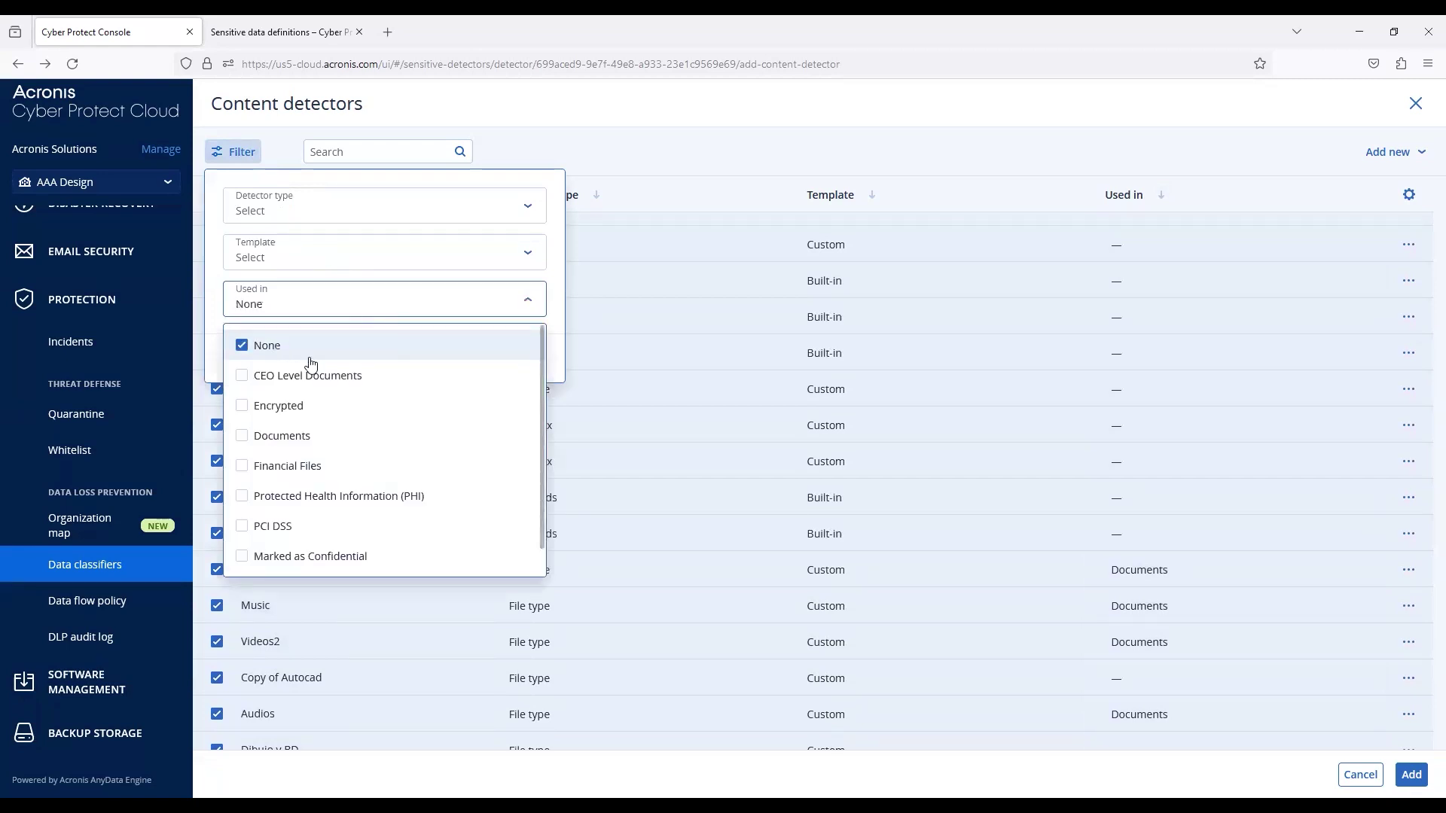
pyautogui.click(558, 335)
pyautogui.click(526, 358)
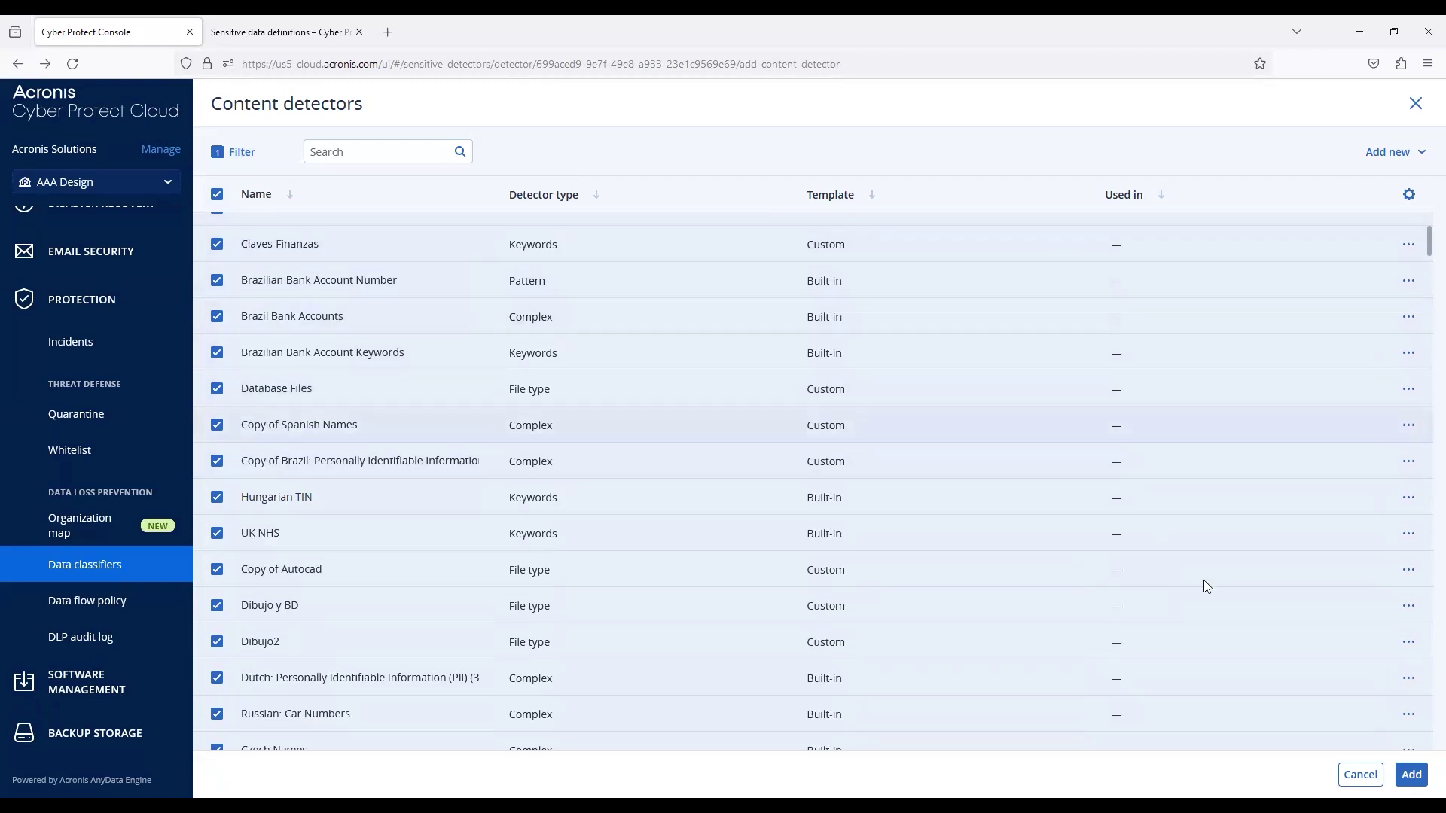
# Add the filtered content detectors to the CEO Level Documents category and save the edited category
pyautogui.click(1404, 777)
pyautogui.click(1411, 776)
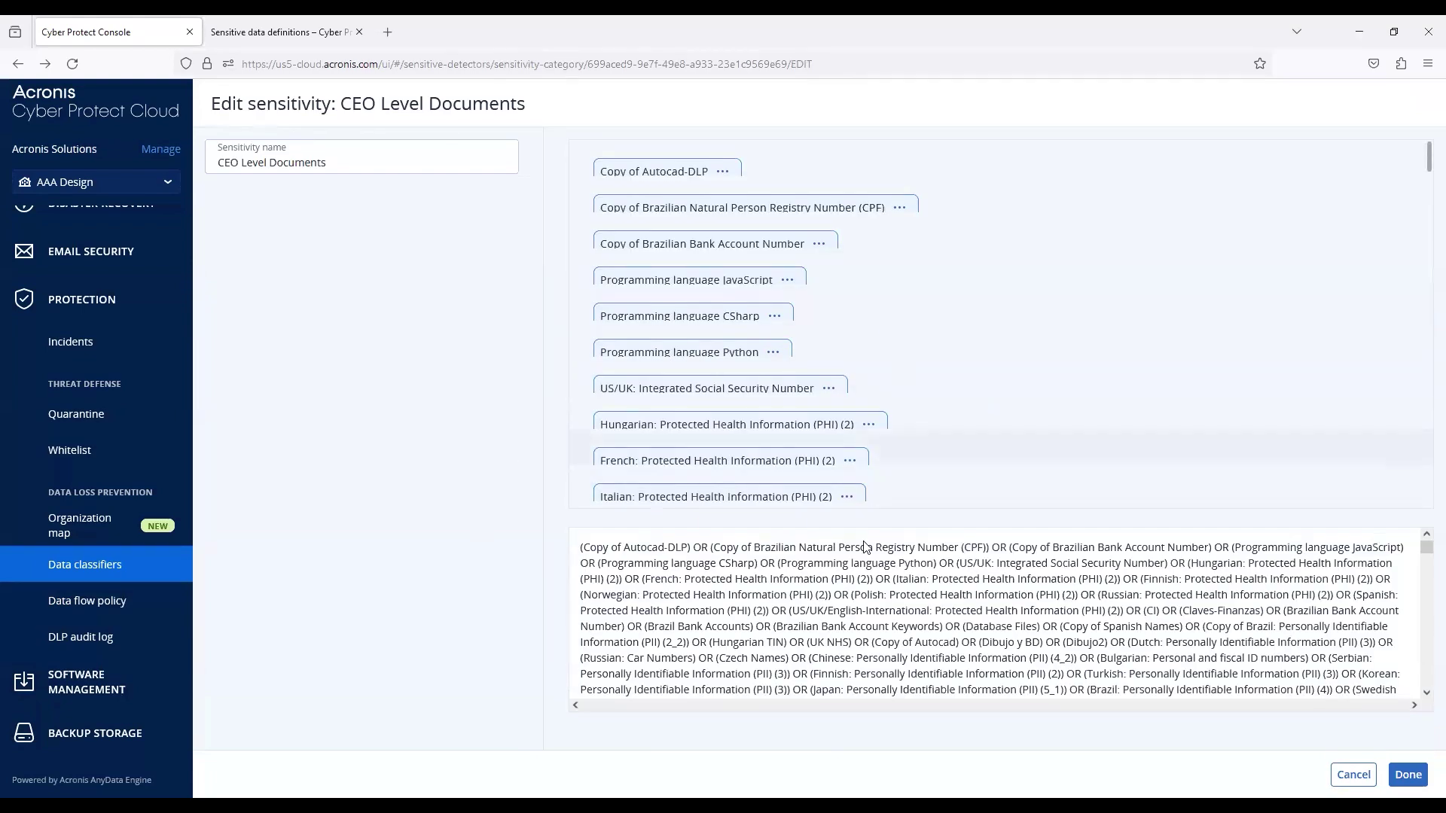
pyautogui.click(381, 160)
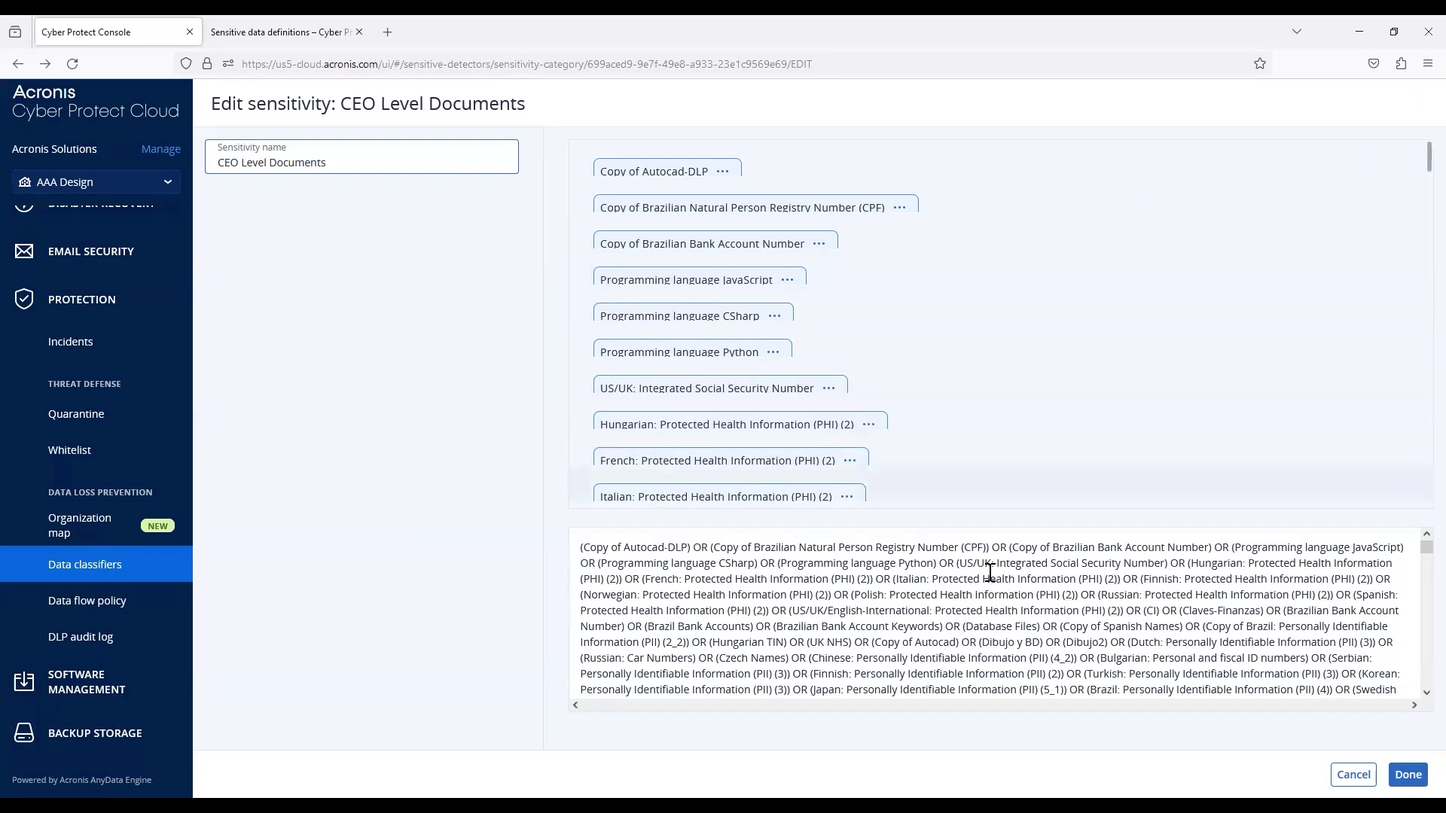
pyautogui.click(1407, 775)
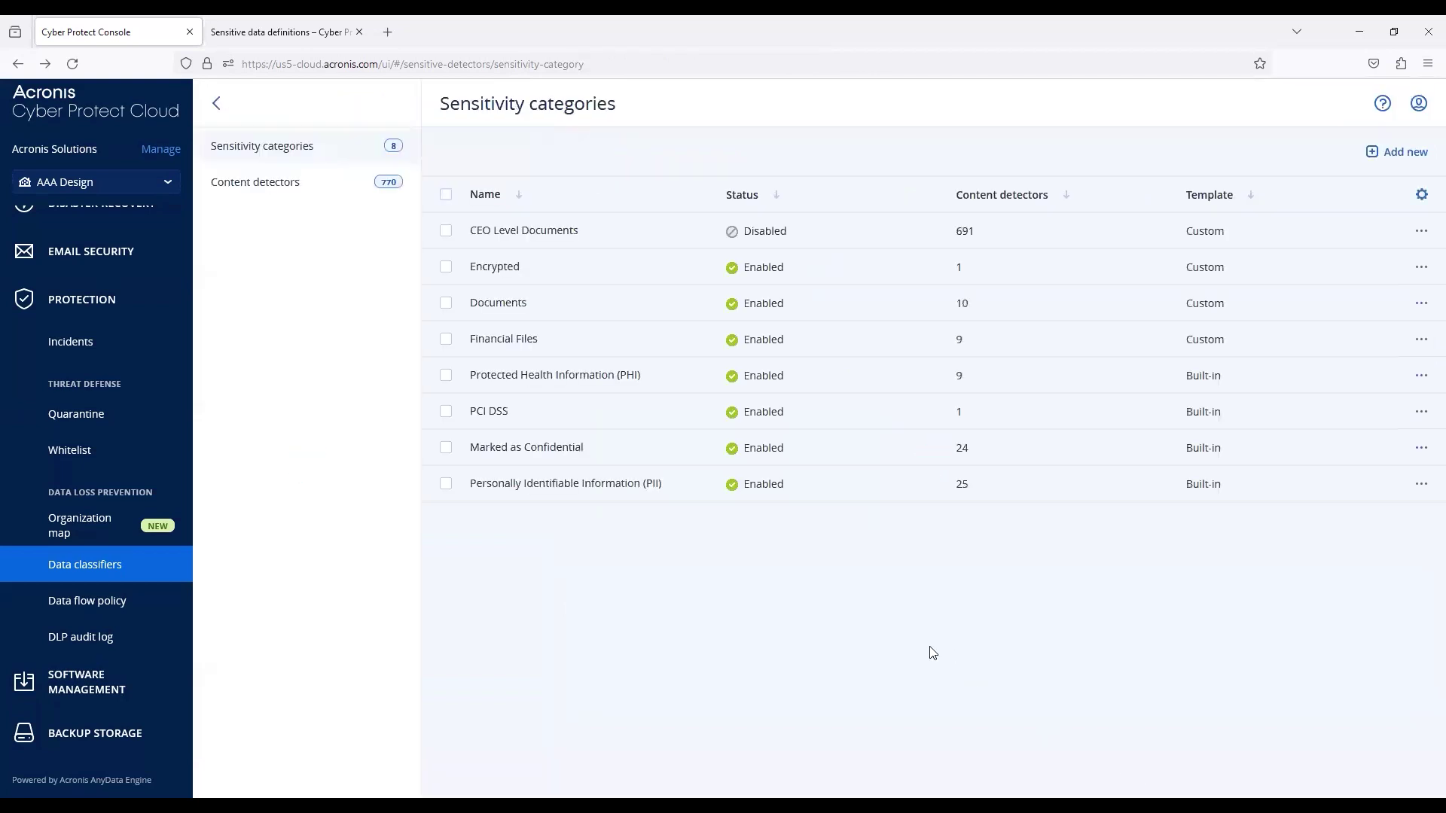
# Examine the actions available for the CEO Level Documents category, including the option to enable it
pyautogui.click(631, 241)
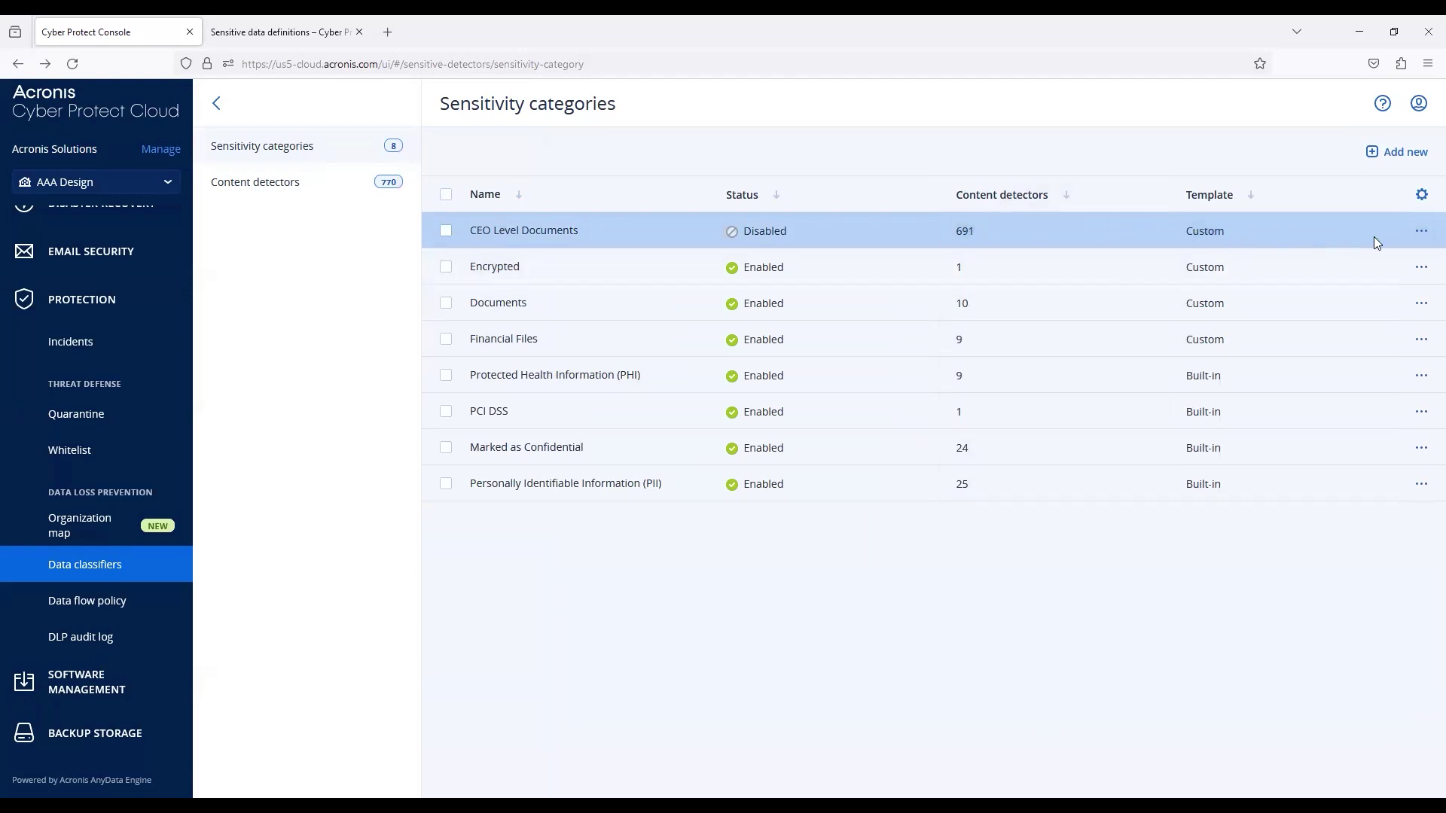
pyautogui.click(1421, 231)
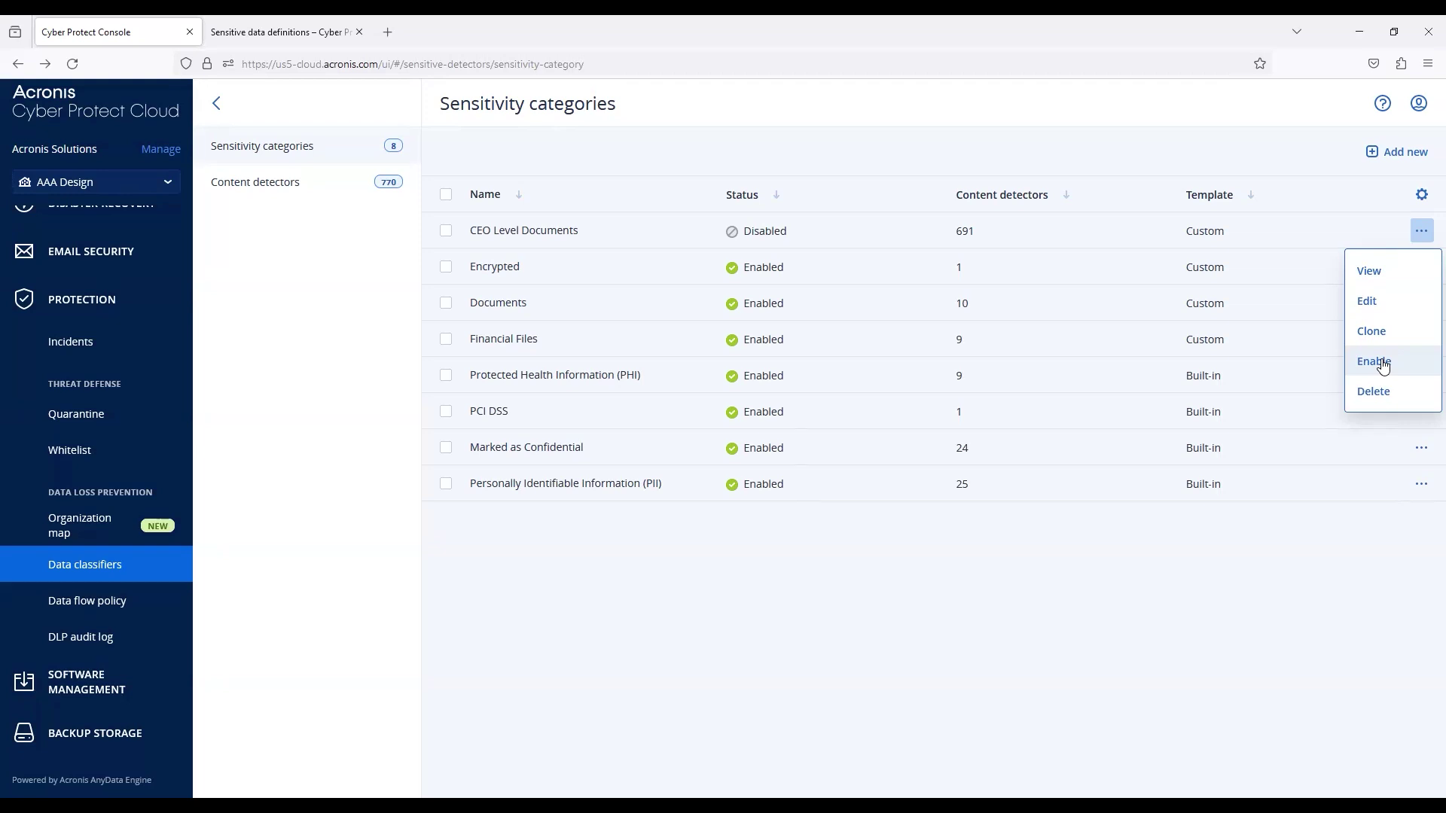
pyautogui.click(653, 645)
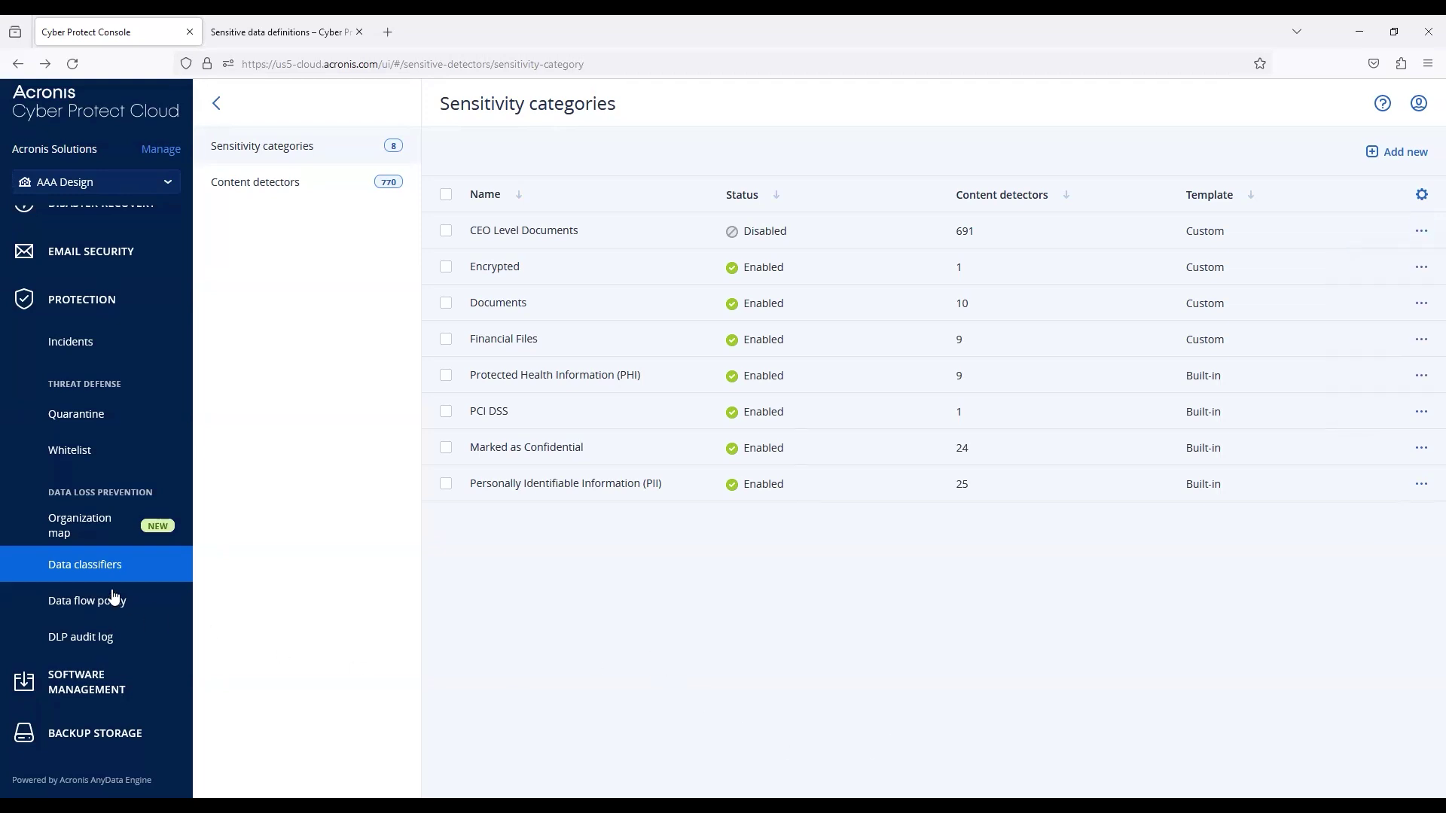
pyautogui.scroll(2, 113, 600)
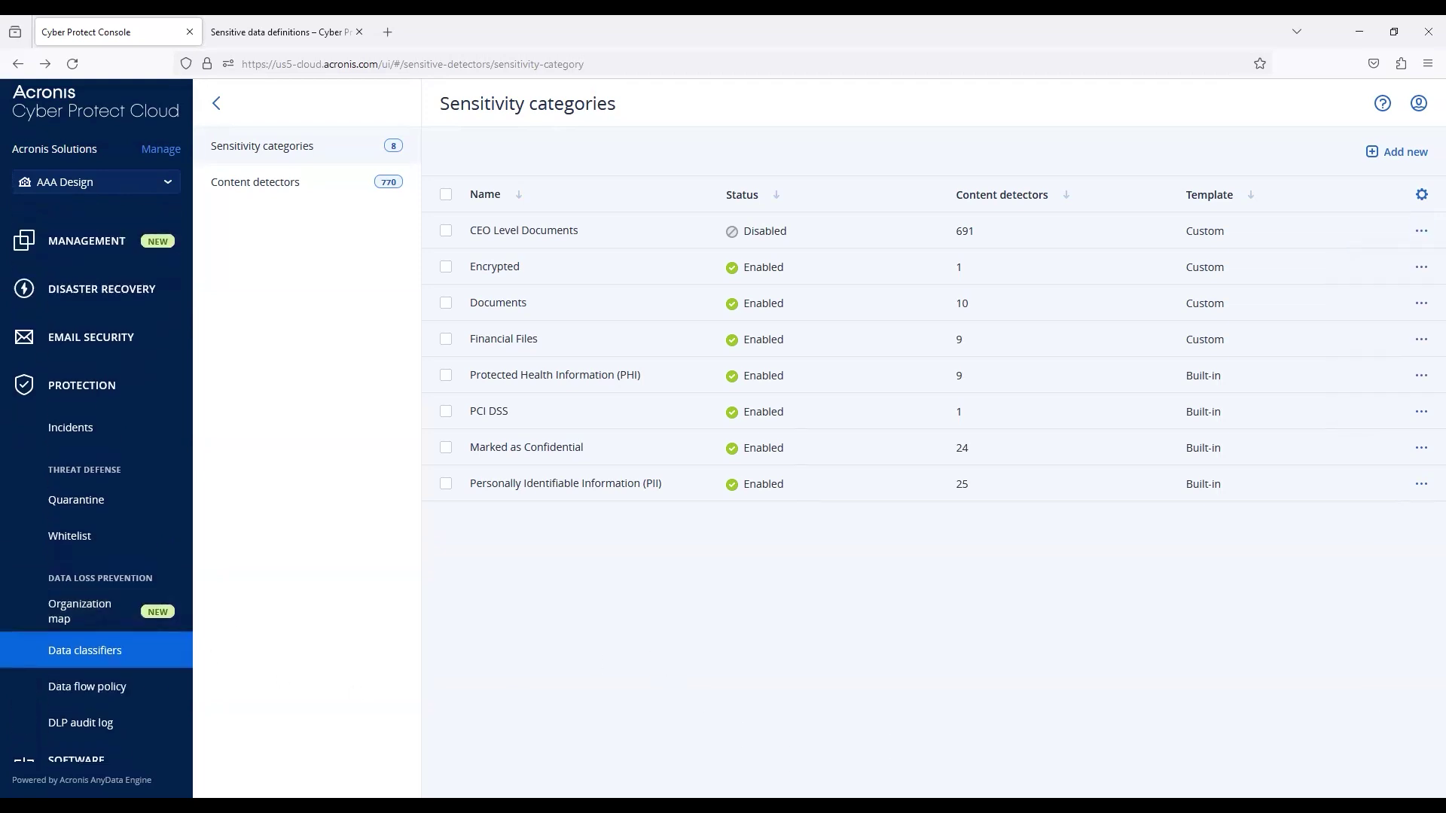